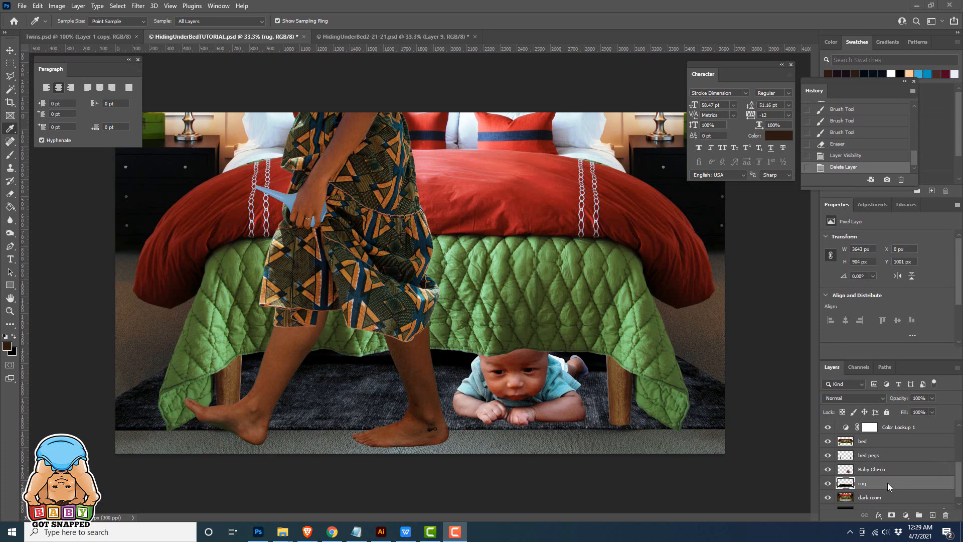
Add a new layer directly above the rug layer and name it contact shadows
left_click(933, 515)
double_click(867, 482)
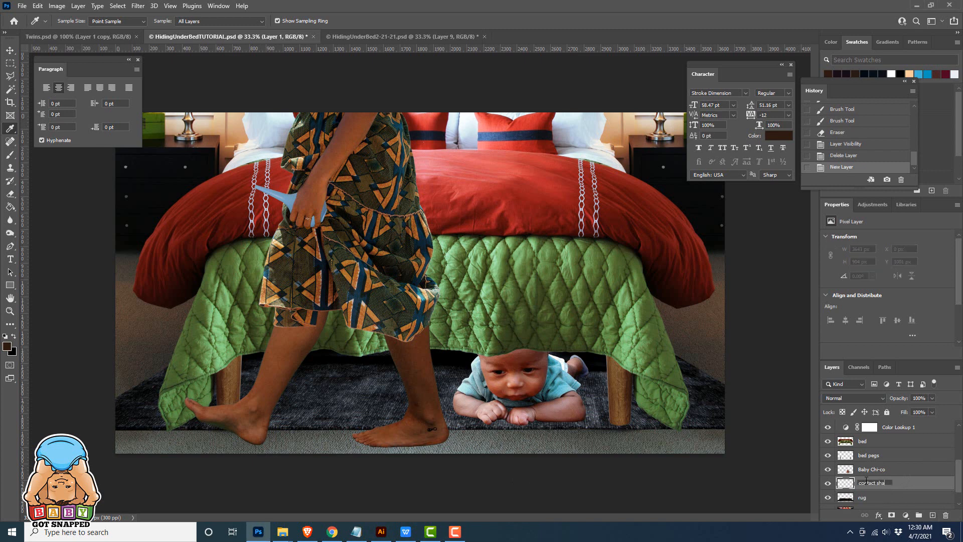
key("Return")
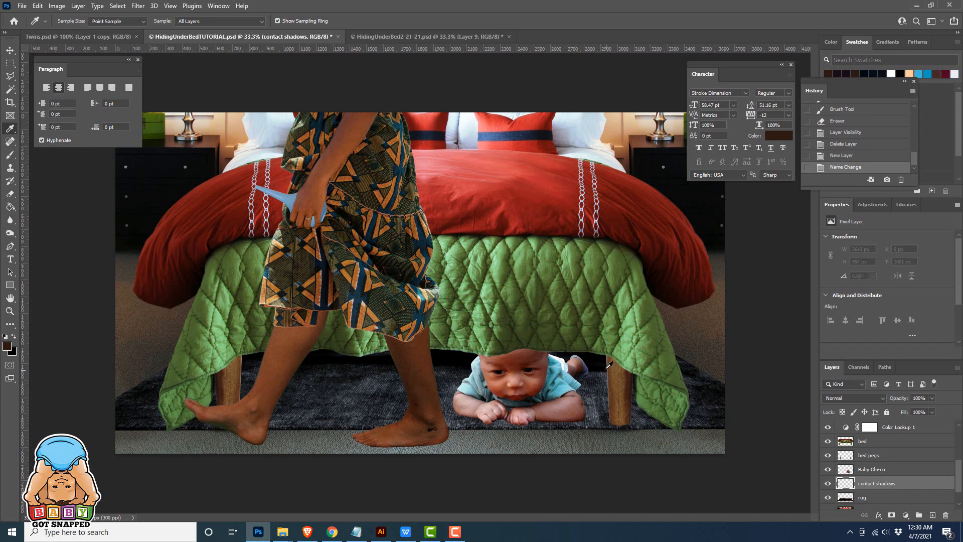
Paint a contact shadow under the baby's arms and hands in black sampled from the dark area beside the bed, and erase the excess
left_click(687, 372)
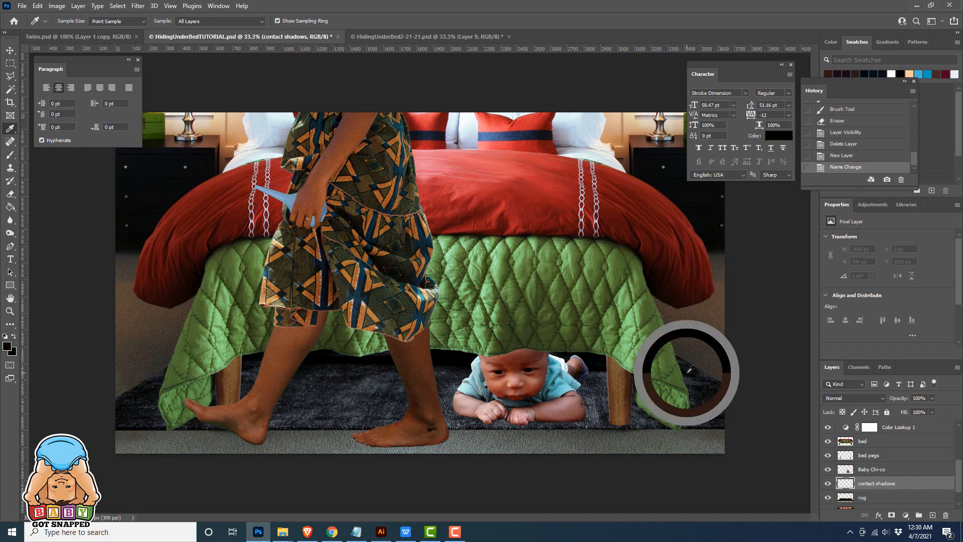
left_click(10, 155)
left_click_drag(581, 425, 527, 420)
left_click_drag(526, 420, 507, 418)
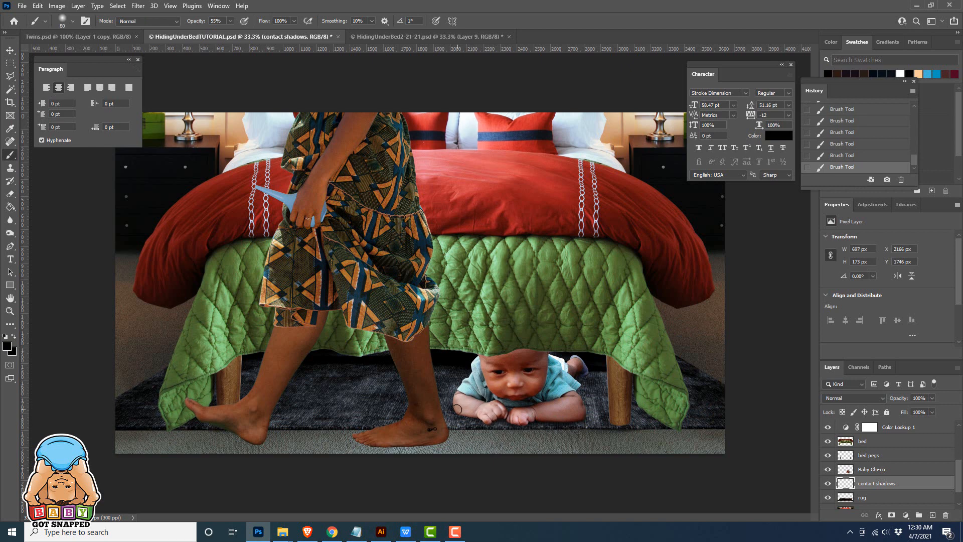
left_click(10, 193)
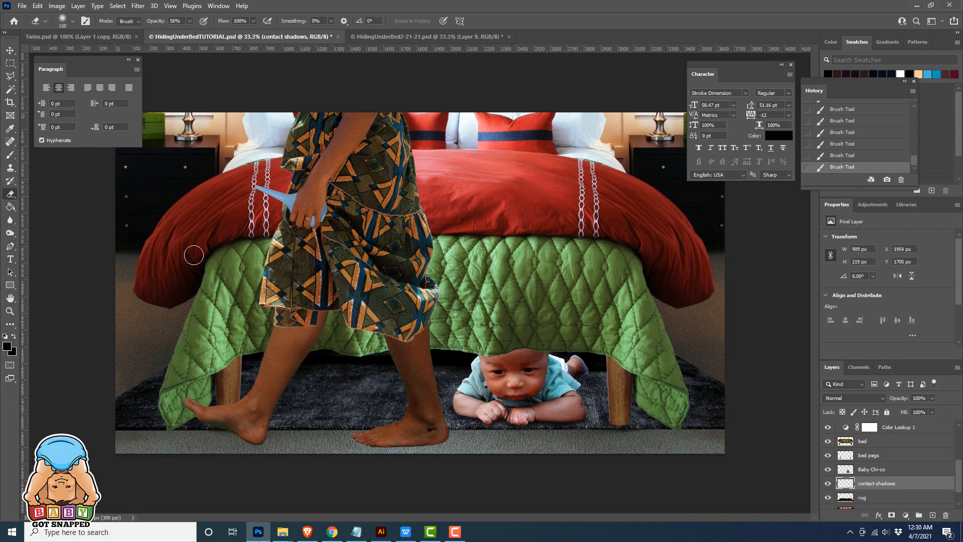
left_click_drag(440, 405, 467, 416)
Extend the brushed contact shadow around the baby's arms and paint one along the sole of the woman's front foot
left_click(10, 155)
left_click(854, 157)
left_click_drag(582, 417, 572, 421)
mouse_move(532, 422)
left_mouse_down()
mouse_move(486, 420)
mouse_move(391, 444)
mouse_move(439, 442)
left_mouse_up()
left_click_drag(363, 440, 448, 441)
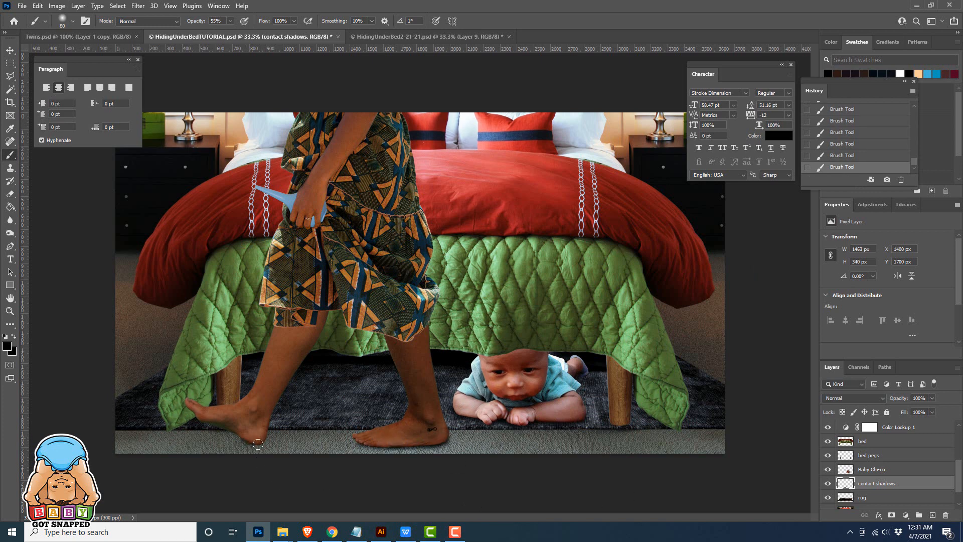
Paint a contact shadow beneath the woman's rear foot and soften its edges with the Eraser
mouse_move(258, 443)
left_mouse_down()
mouse_move(240, 441)
mouse_move(289, 455)
left_mouse_up()
left_click(10, 195)
mouse_move(289, 454)
left_mouse_down()
mouse_move(241, 425)
mouse_move(283, 426)
mouse_move(343, 482)
left_mouse_up()
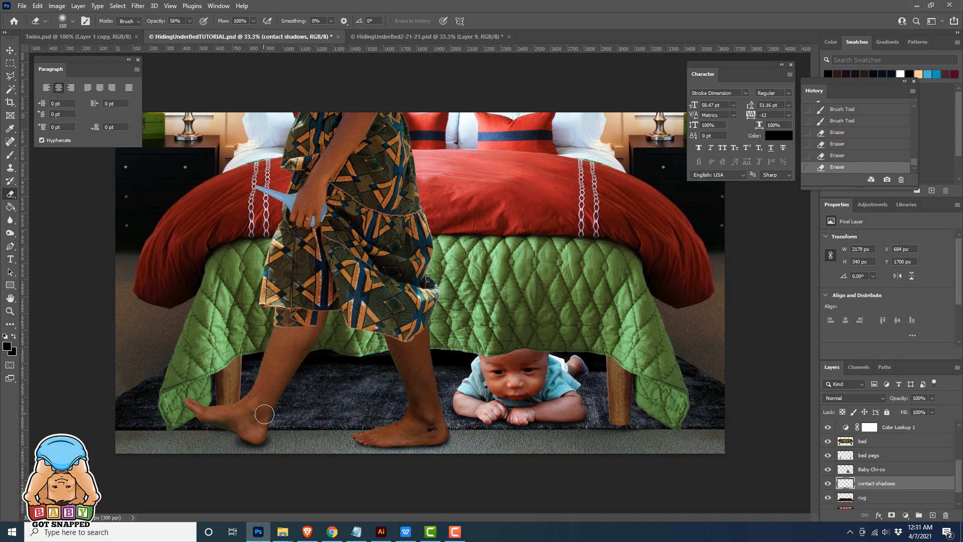
mouse_move(265, 414)
left_mouse_down()
mouse_move(233, 457)
mouse_move(259, 424)
mouse_move(247, 437)
mouse_move(286, 455)
mouse_move(237, 462)
left_mouse_up()
key("b")
key("e")
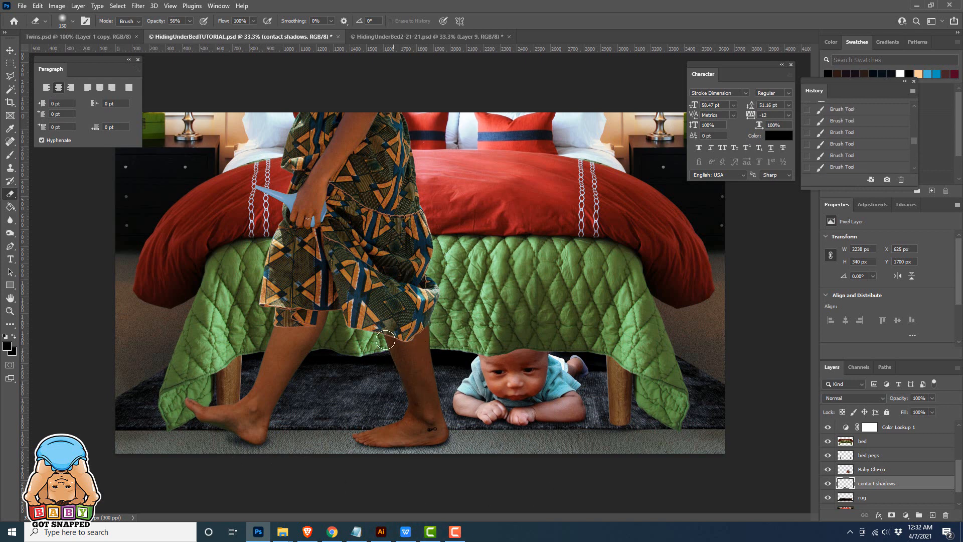
Add a new layer directly above the legs layer and name it legs shadow
scroll(883, 461, "up", 3)
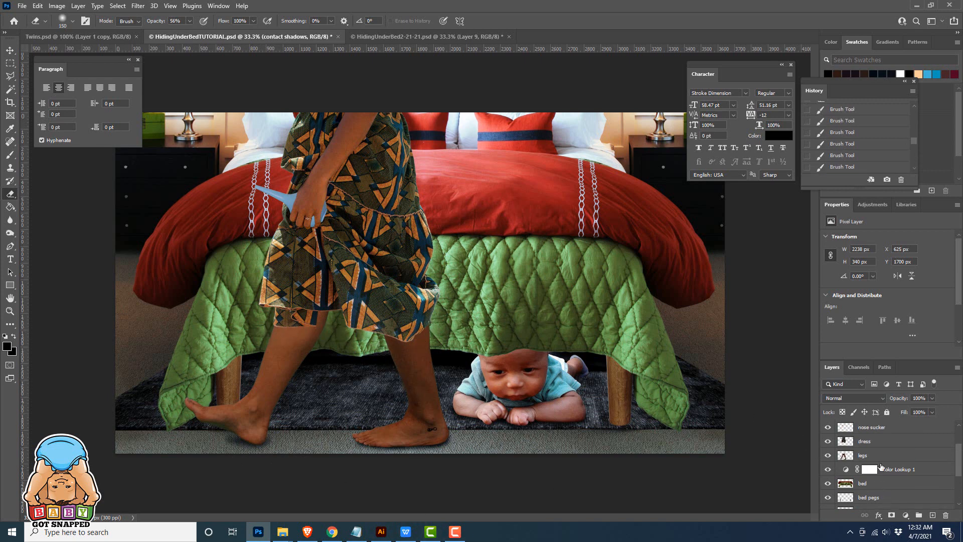
left_click(880, 456)
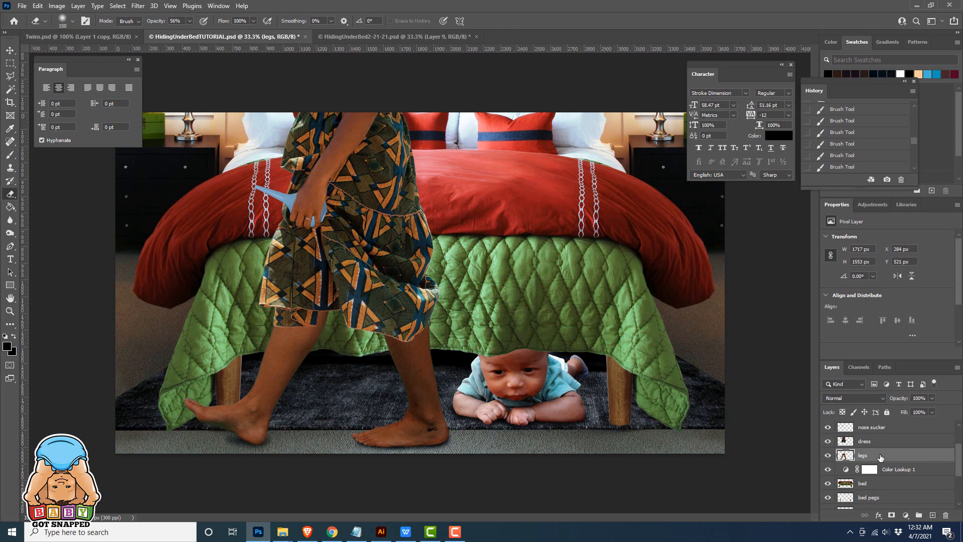
left_click(932, 516)
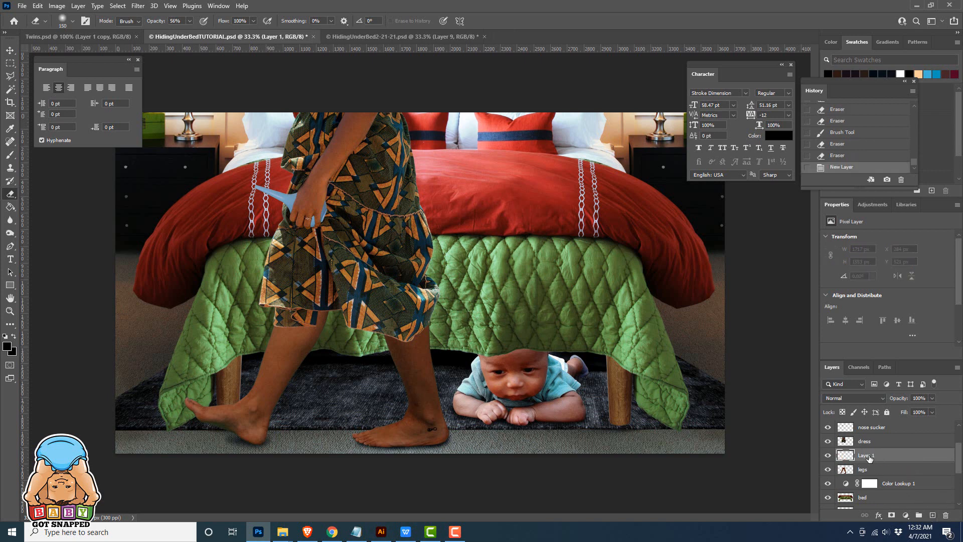
double_click(867, 455)
key("Return")
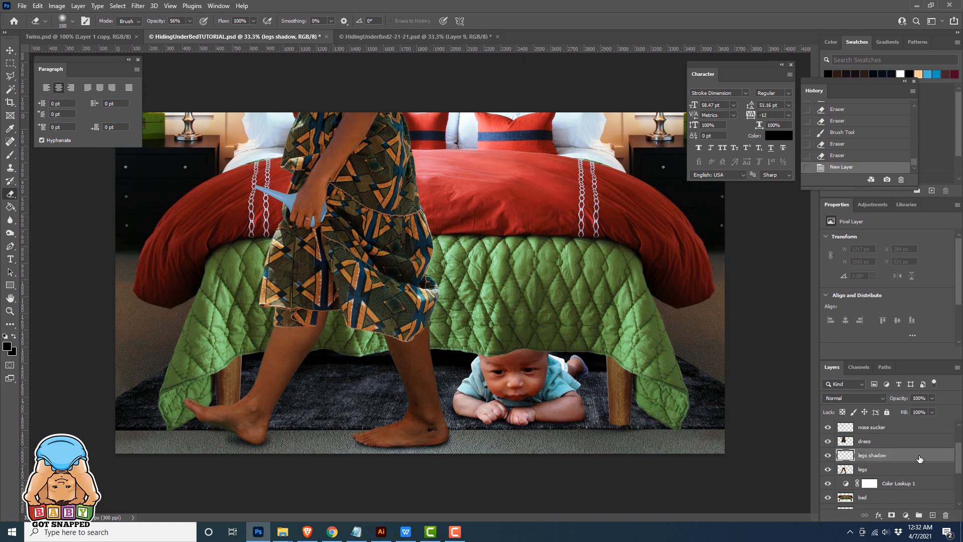
Sample a dark brown skin tone from the woman's front ankle as the Brush colour
left_click(10, 128)
left_click(426, 413)
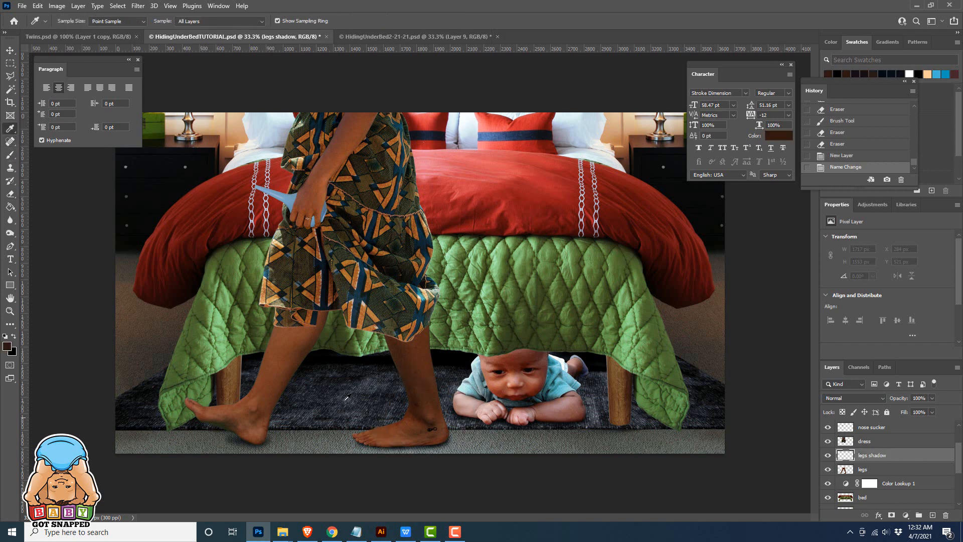
left_click(11, 156)
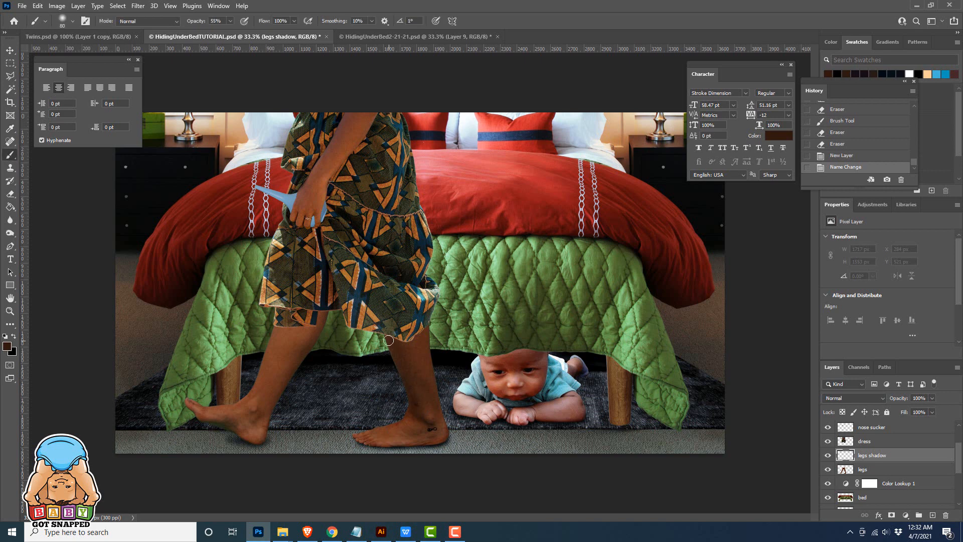
Undo the trial brush stroke at the dress hem and clip the legs shadow layer to the legs layer
left_click_drag(402, 341, 382, 335)
key("ctrl+z")
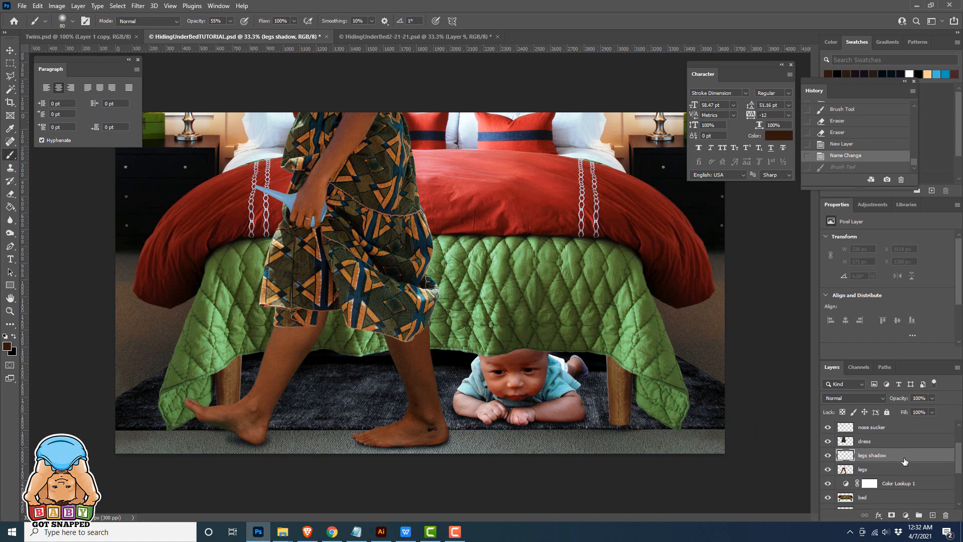
left_click(905, 460, "alt")
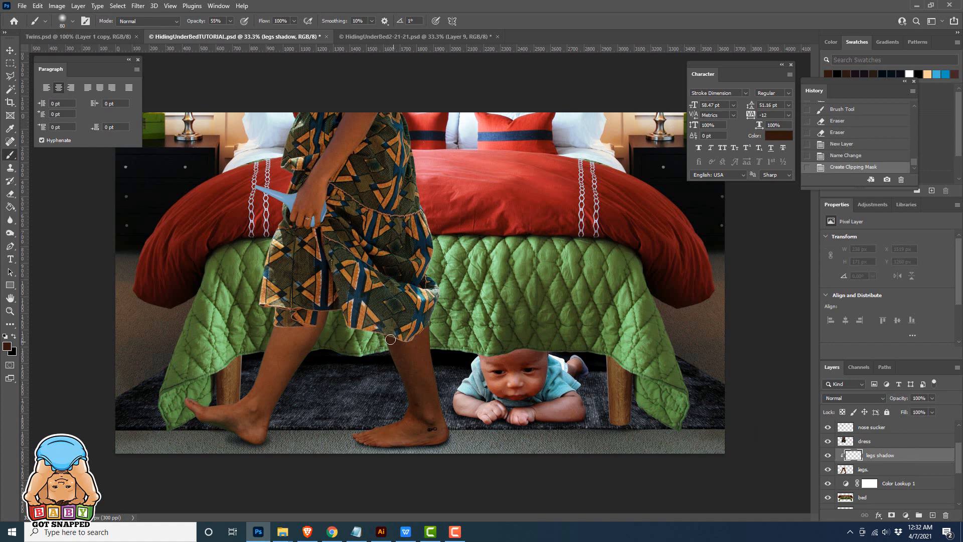
Paint a dark brown shadow on both legs just below the dress hem, fading the front leg's shadow with the Eraser
mouse_move(410, 334)
left_mouse_down()
mouse_move(402, 344)
mouse_move(431, 333)
left_mouse_up()
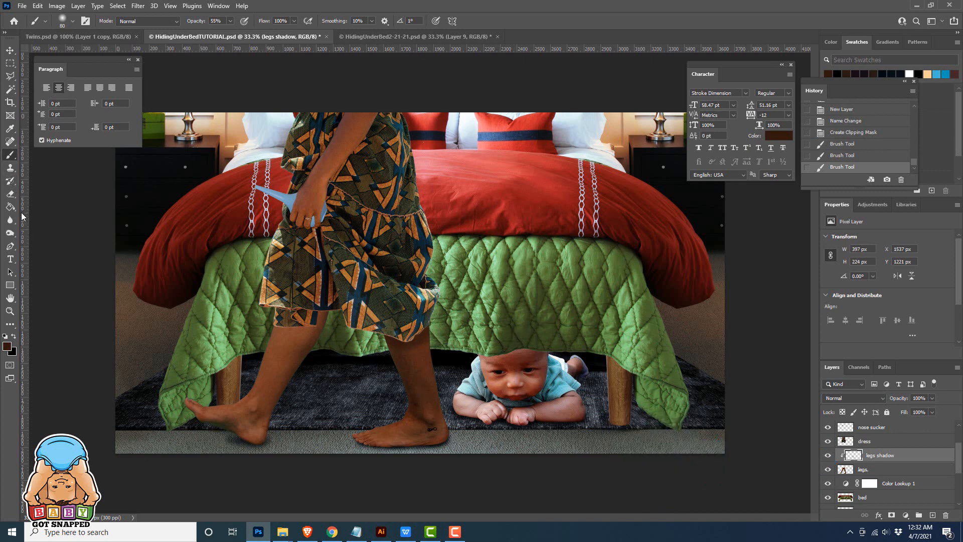
left_click(10, 194)
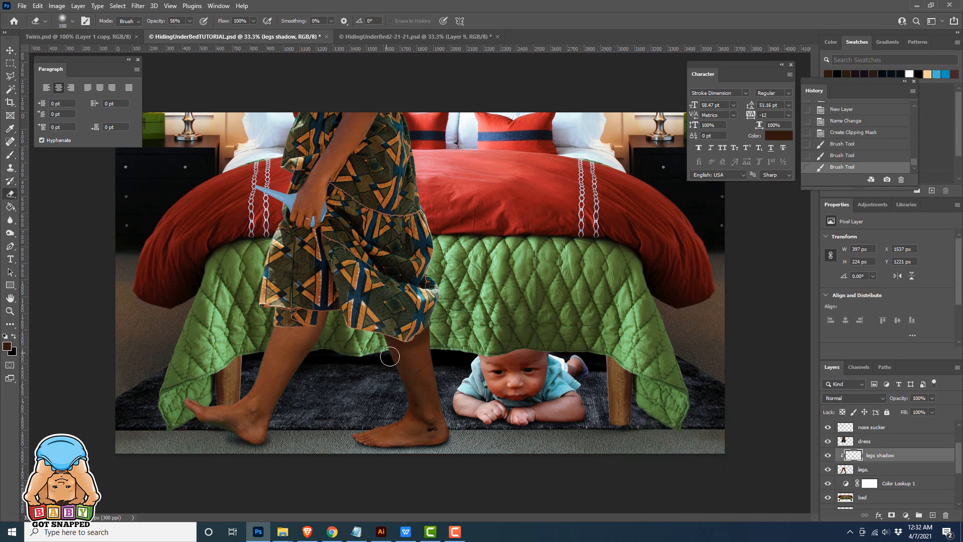
left_click_drag(395, 361, 439, 351)
mouse_move(436, 351)
left_mouse_down()
mouse_move(431, 364)
mouse_move(408, 366)
left_mouse_up()
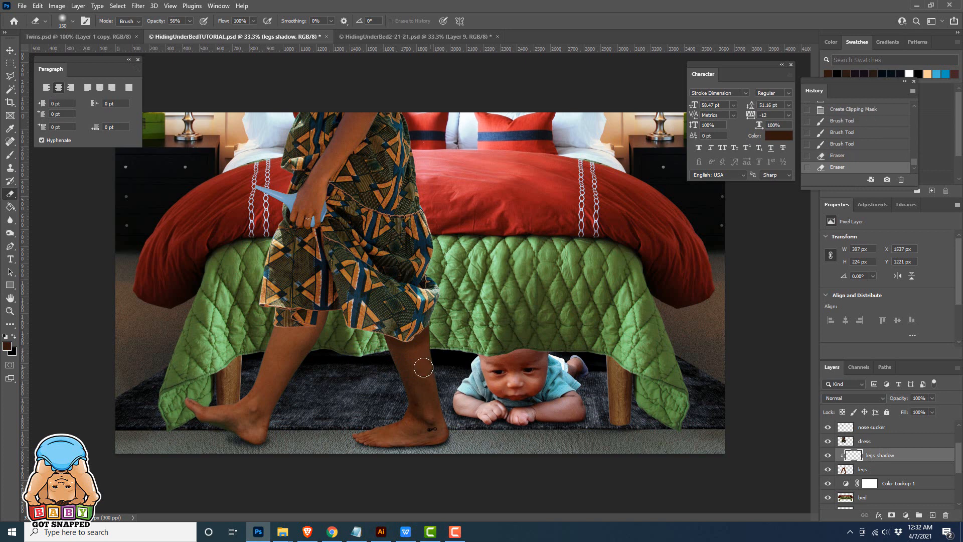
left_click(10, 154)
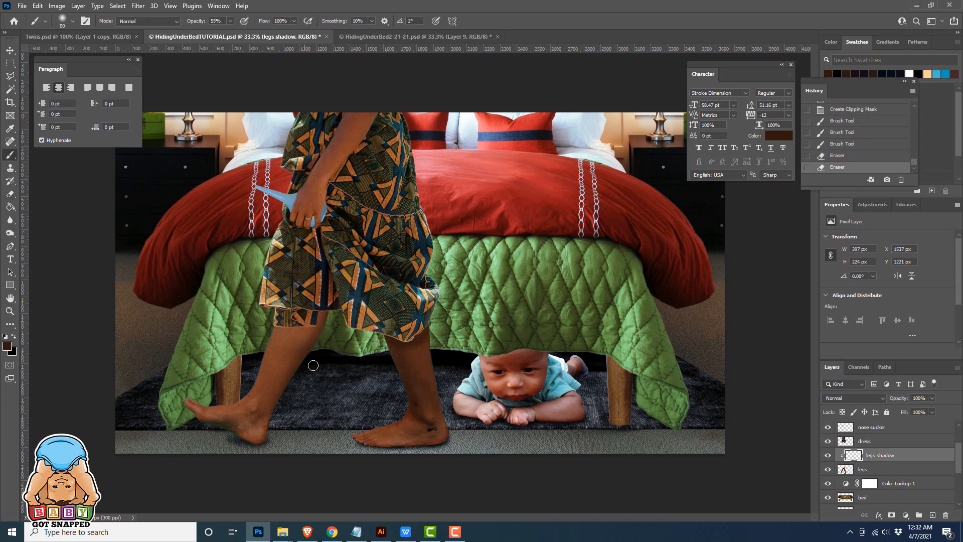
mouse_move(319, 322)
left_mouse_down()
mouse_move(277, 323)
mouse_move(322, 313)
mouse_move(303, 321)
mouse_move(315, 323)
left_mouse_up()
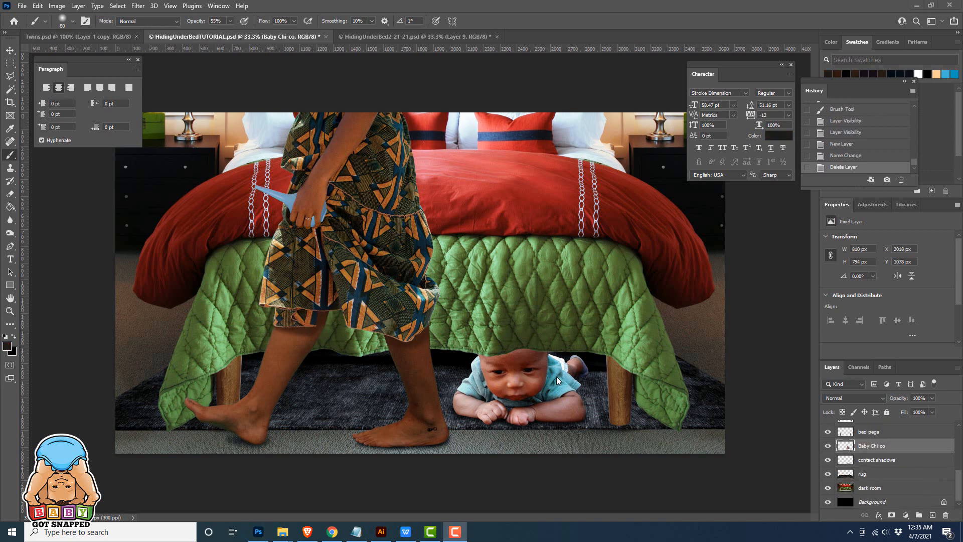
Add an Exposure adjustment clipped to the baby layer and lower its exposure to darken the baby
left_click(875, 449)
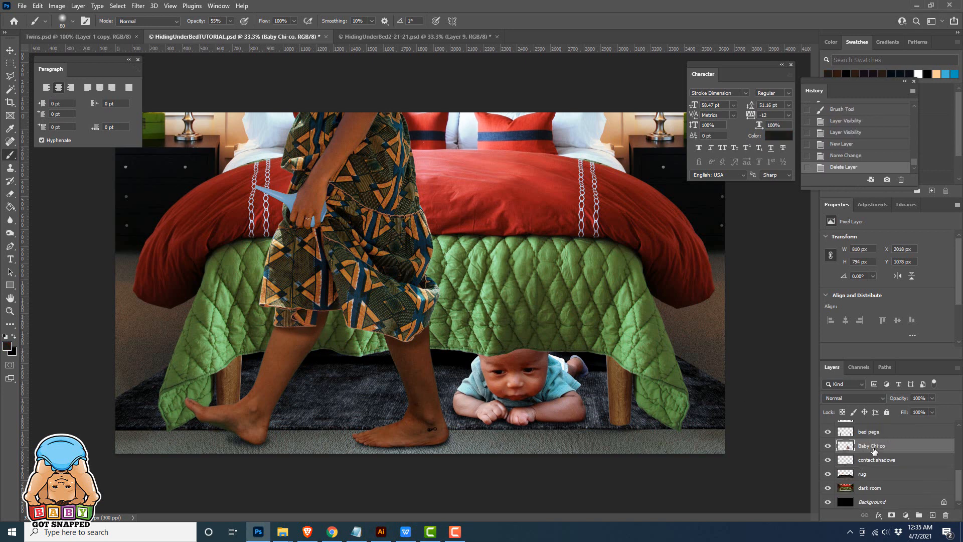
left_click(906, 515)
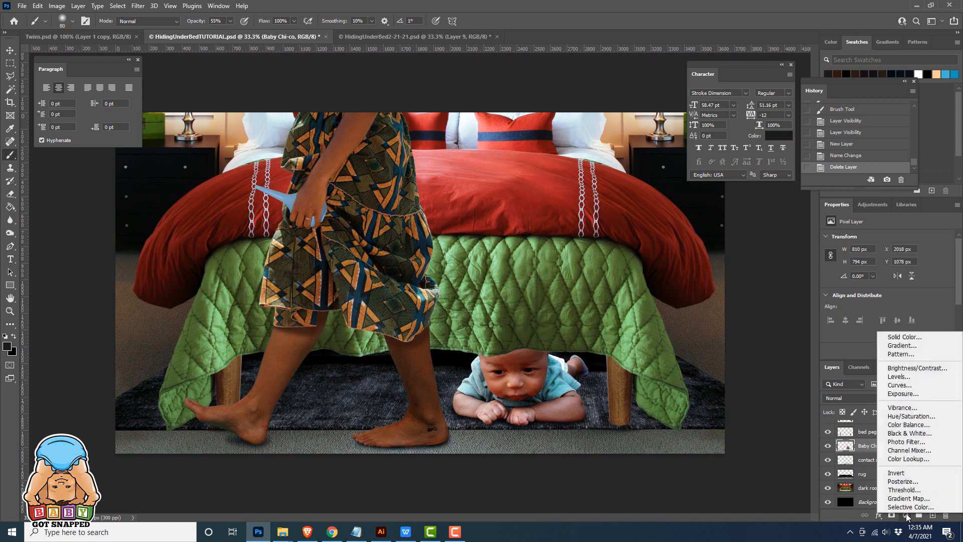
left_click(898, 394)
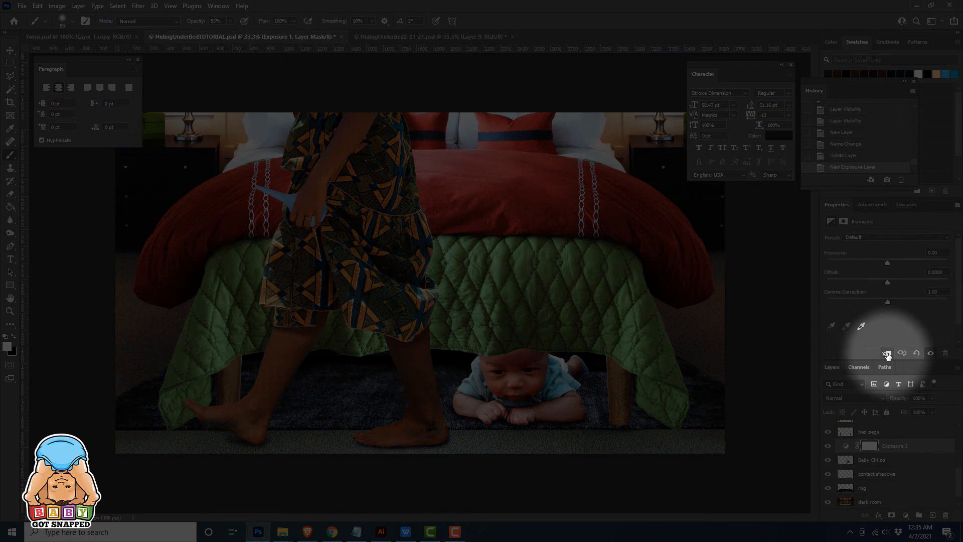
left_click(887, 353)
left_click_drag(886, 263, 864, 263)
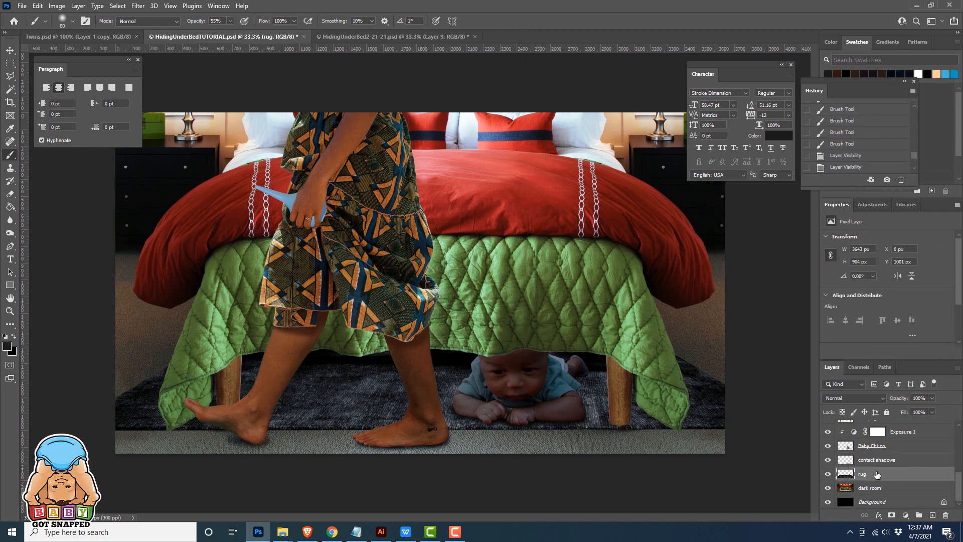
Add an Exposure adjustment clipped to the rug layer with the exposure lowered to -3.11, and switch to the Eraser
left_click(906, 516)
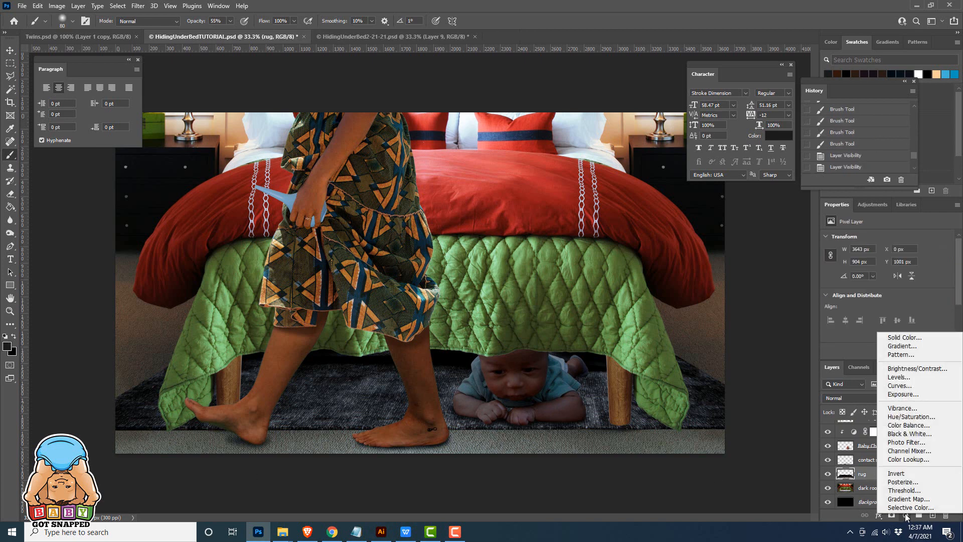
left_click(903, 394)
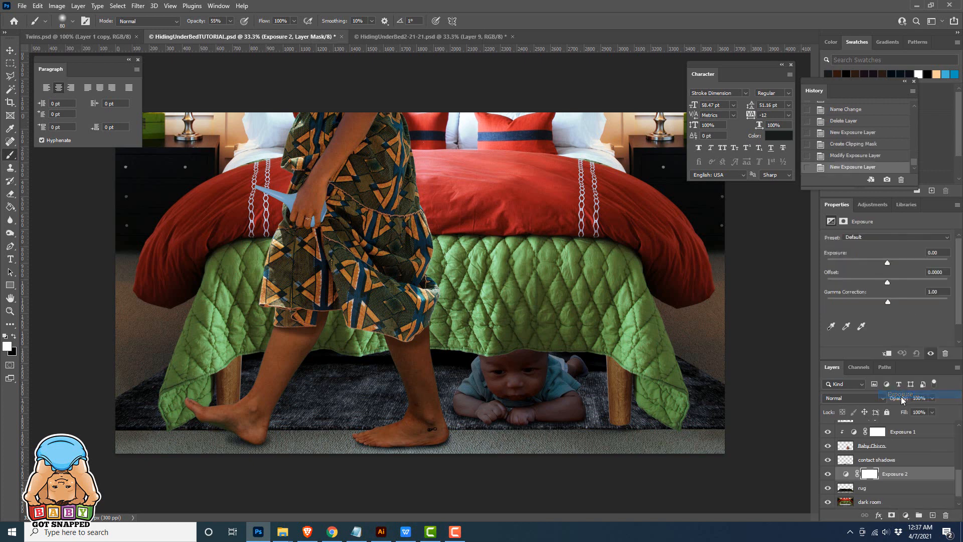
left_click(885, 354)
left_click_drag(887, 263, 863, 263)
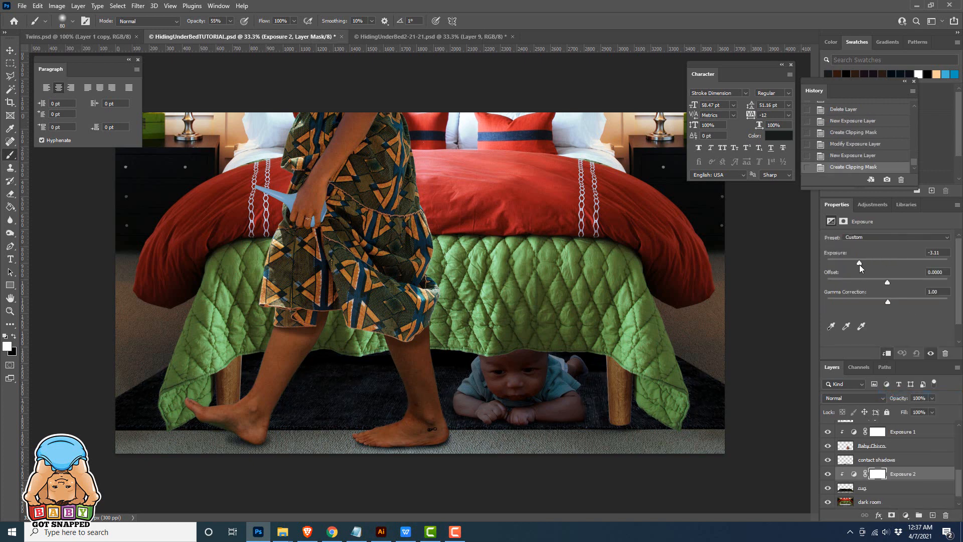
left_click(10, 193)
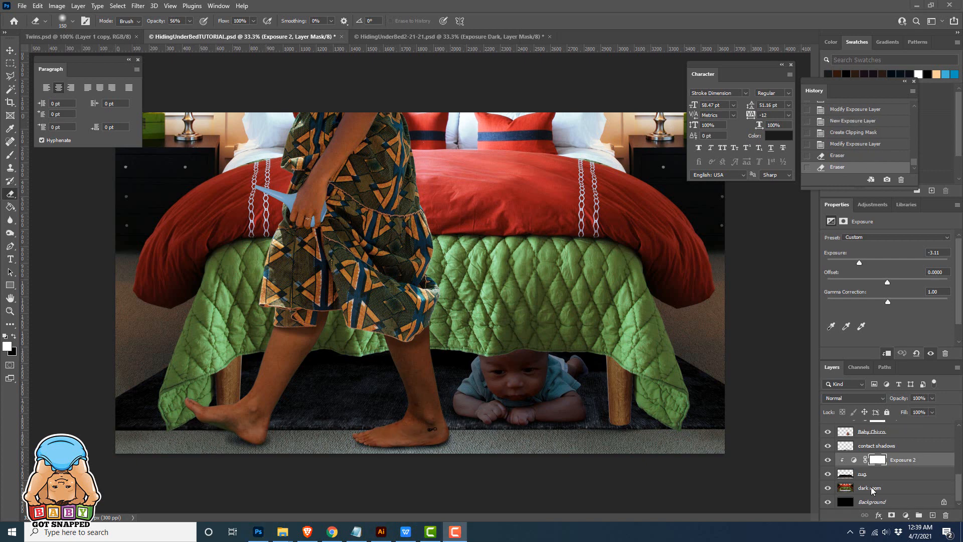
Add an Exposure adjustment above the dark room layer and lower its exposure to -6.67
left_click(872, 490)
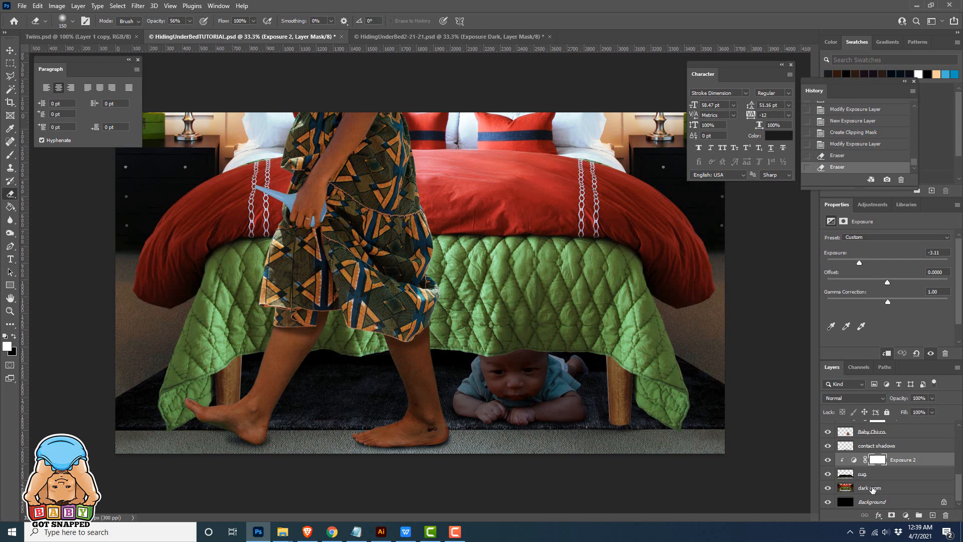
left_click(872, 490)
left_click(905, 518)
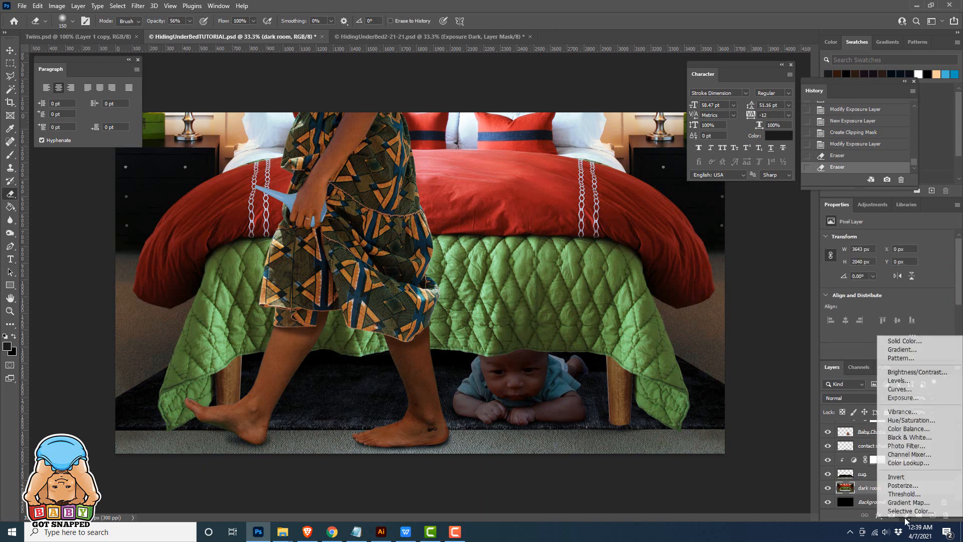
left_click(903, 399)
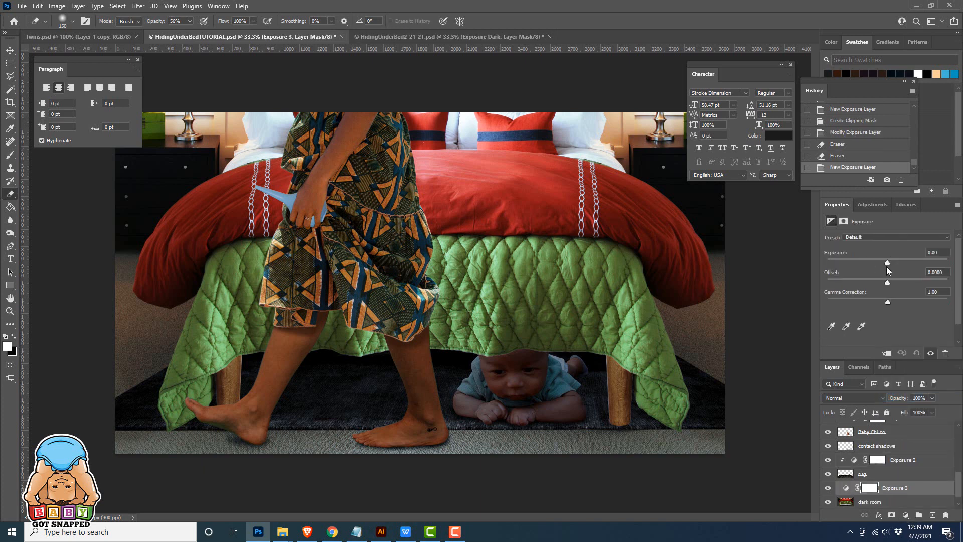
left_click_drag(887, 269, 848, 268)
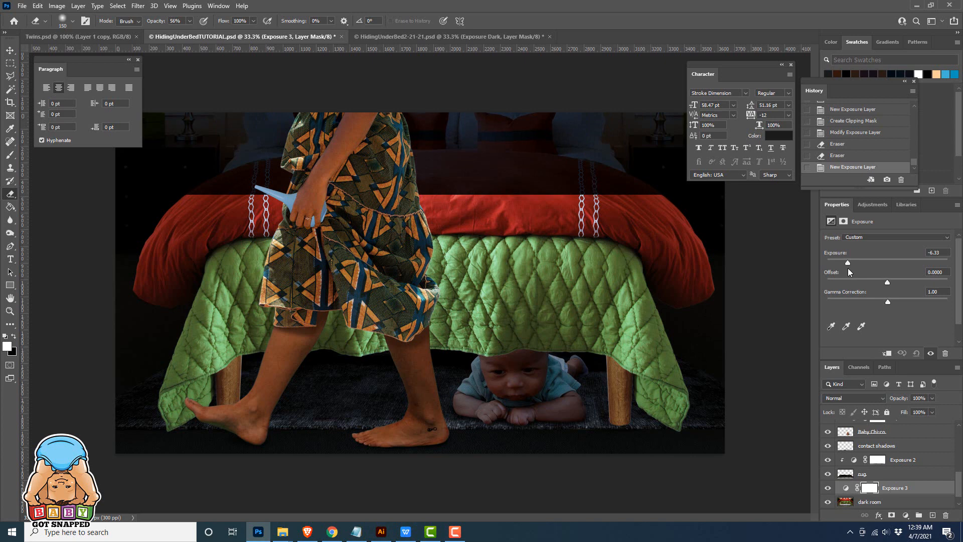
left_click_drag(848, 268, 848, 269)
left_click_drag(847, 264, 847, 263)
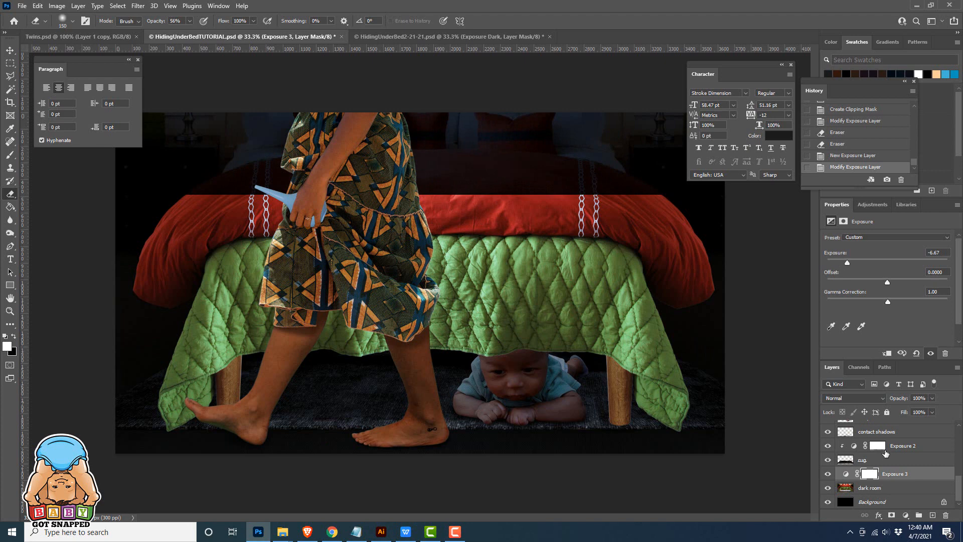
Paint black on the mask of the exposure adjustment above the dark room layer, across the red bedspread, with a 55% opacity brush
left_click(871, 475)
left_click(10, 154)
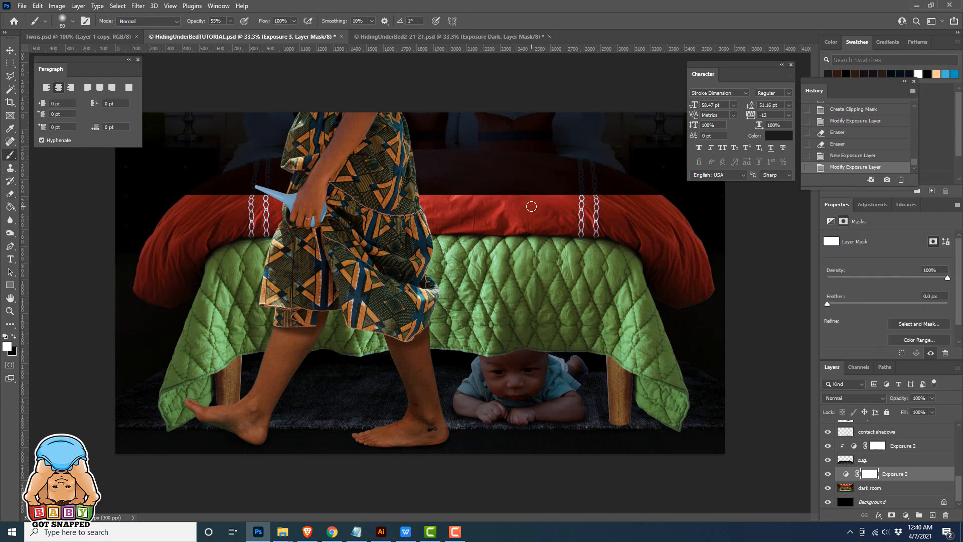
key("bracketright")
key("bracketright")
key("bracketright")
mouse_move(512, 199)
left_mouse_down()
mouse_move(482, 197)
mouse_move(526, 195)
left_mouse_up()
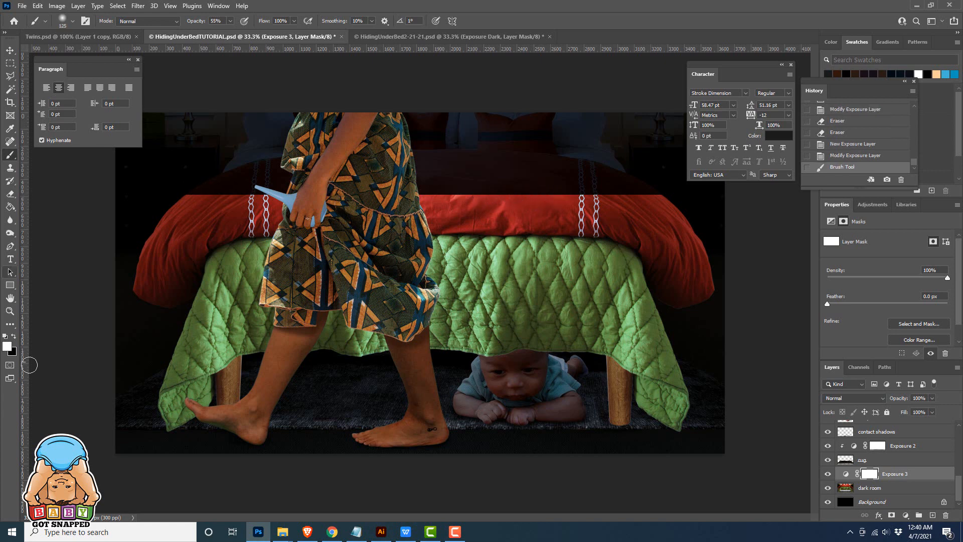
left_click(14, 336)
key("bracketleft")
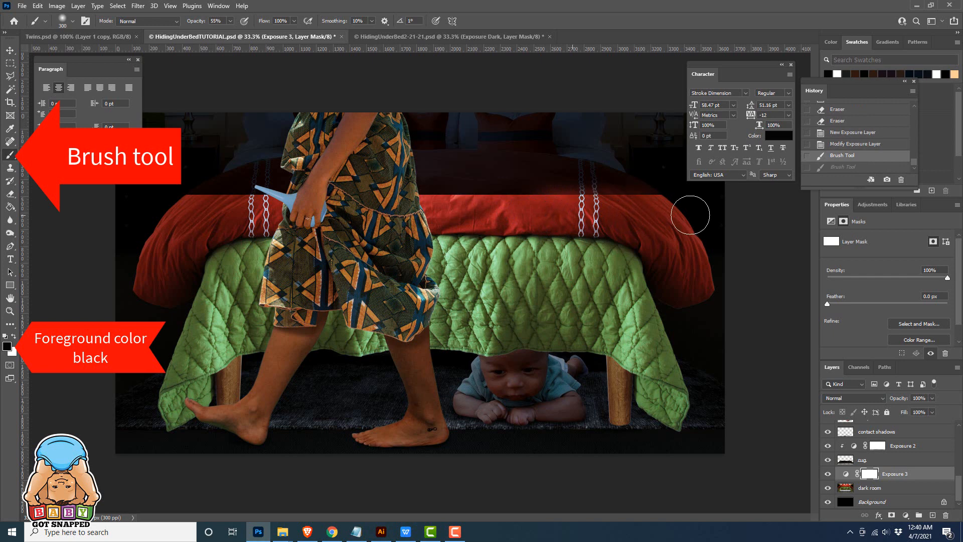
mouse_move(624, 209)
left_mouse_down()
mouse_move(215, 212)
mouse_move(505, 203)
mouse_move(446, 205)
left_mouse_up()
key("bracketleft")
key("bracketleft")
key("bracketleft")
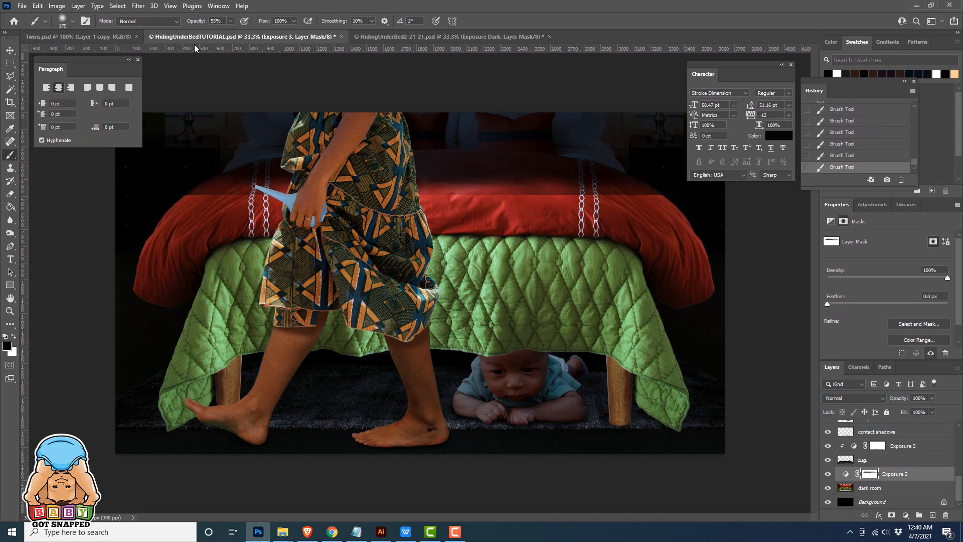
Raise the brush opacity to 97% and paint out the remaining darkening across both sides of the red bedspread on the mask
left_click_drag(230, 22, 251, 23)
mouse_move(575, 202)
left_mouse_down()
mouse_move(511, 203)
mouse_move(644, 207)
left_mouse_up()
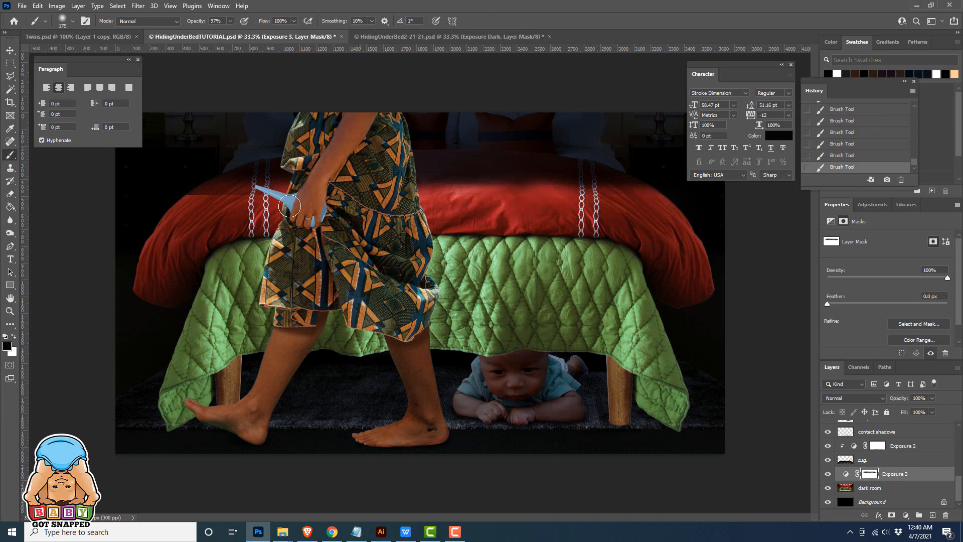
mouse_move(289, 206)
left_mouse_down()
mouse_move(209, 201)
mouse_move(194, 211)
mouse_move(640, 202)
mouse_move(552, 168)
mouse_move(488, 184)
mouse_move(224, 191)
mouse_move(278, 184)
mouse_move(218, 199)
mouse_move(627, 190)
mouse_move(472, 174)
mouse_move(482, 180)
mouse_move(248, 185)
left_mouse_up()
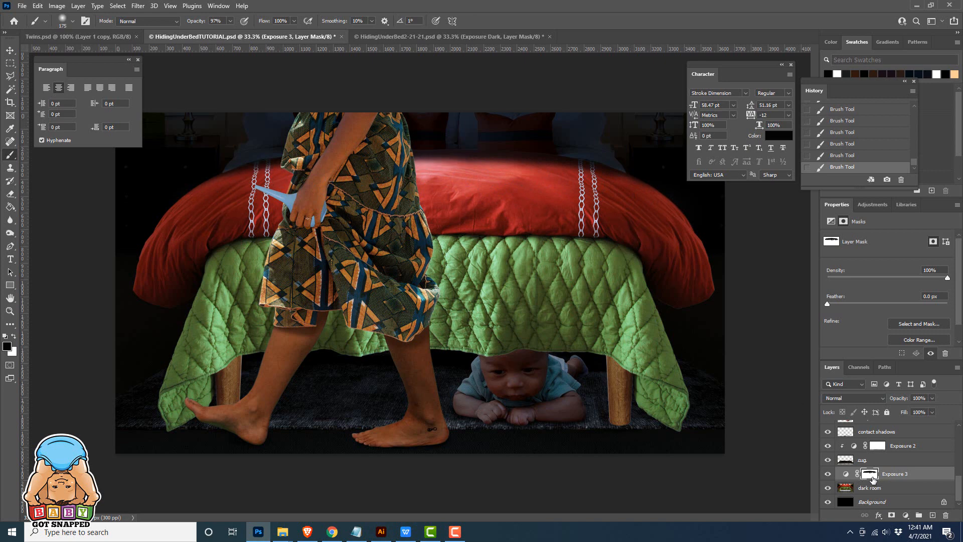
Lower the dark room adjustment's exposure to -7.00 and paint black on its mask along the floor strip in front of the rug
left_click(845, 475)
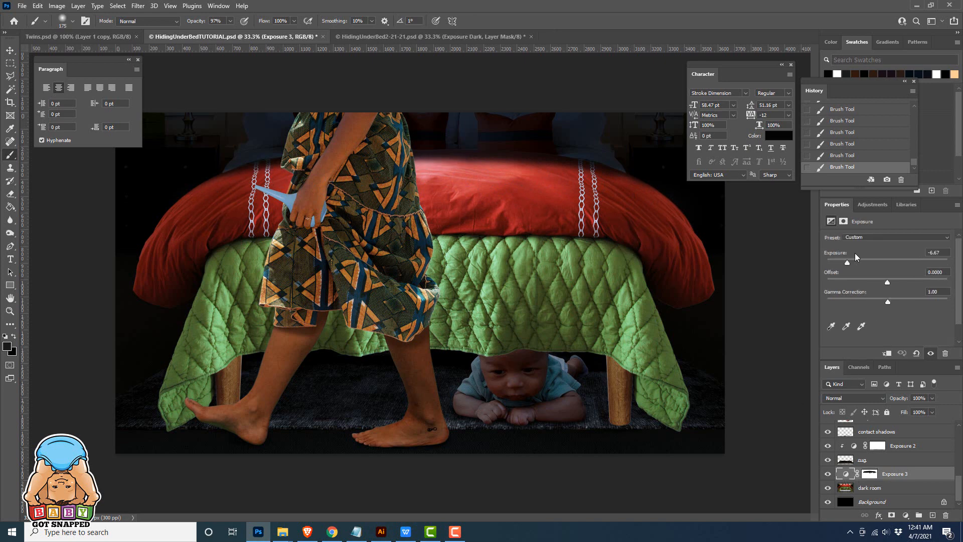
left_click_drag(847, 262, 847, 260)
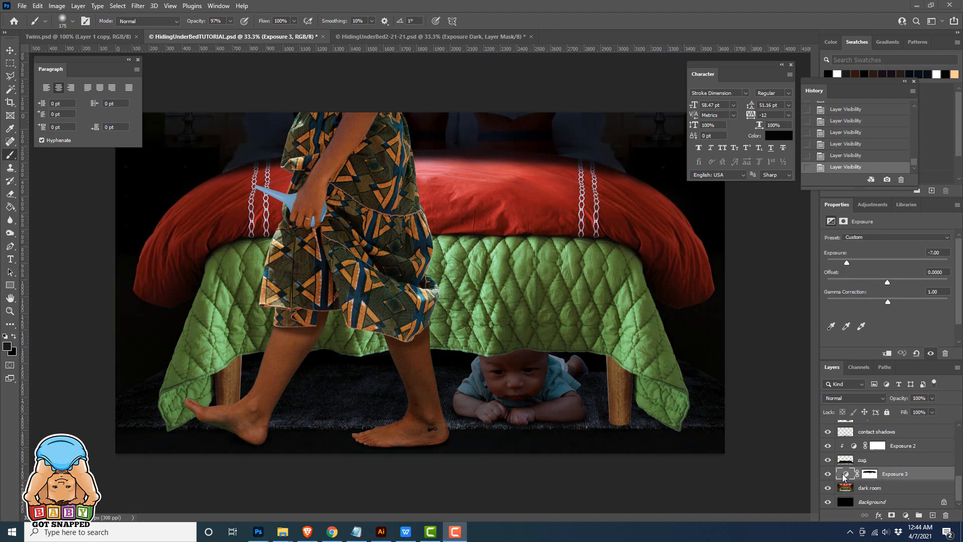
left_click(844, 473)
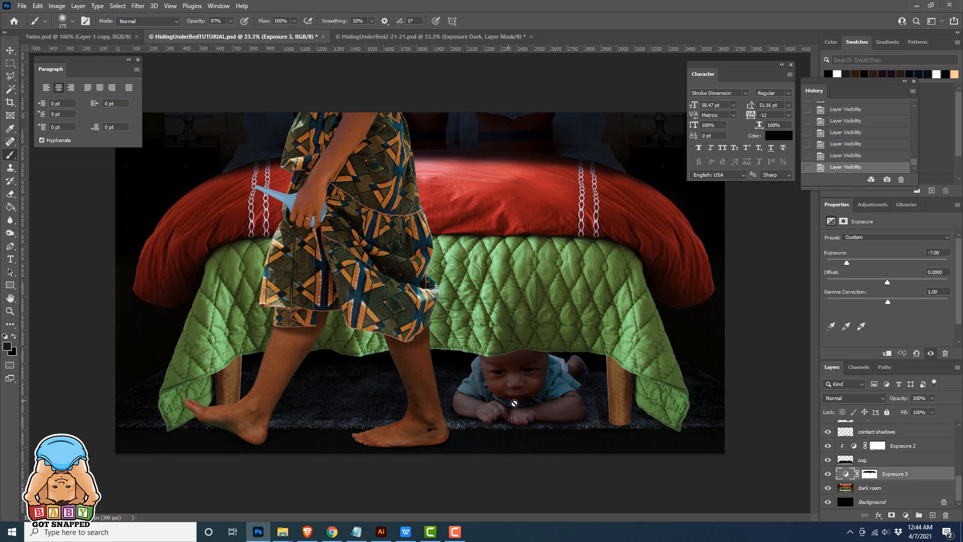
left_click(869, 474)
mouse_move(546, 432)
left_mouse_down()
mouse_move(526, 453)
mouse_move(194, 450)
mouse_move(741, 447)
mouse_move(133, 441)
left_mouse_up()
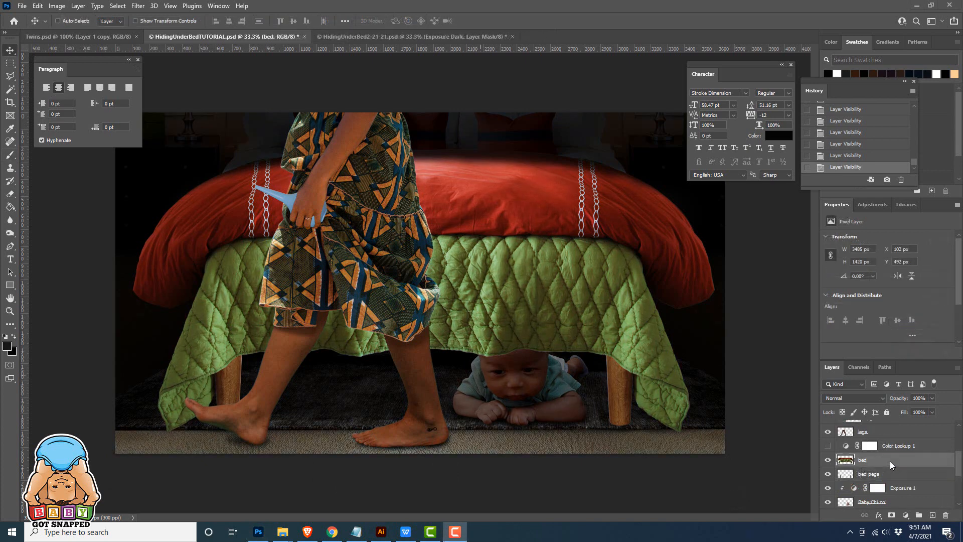
Add an Exposure adjustment clipped to the bed layer and lower its exposure to -3.67
left_click(906, 516)
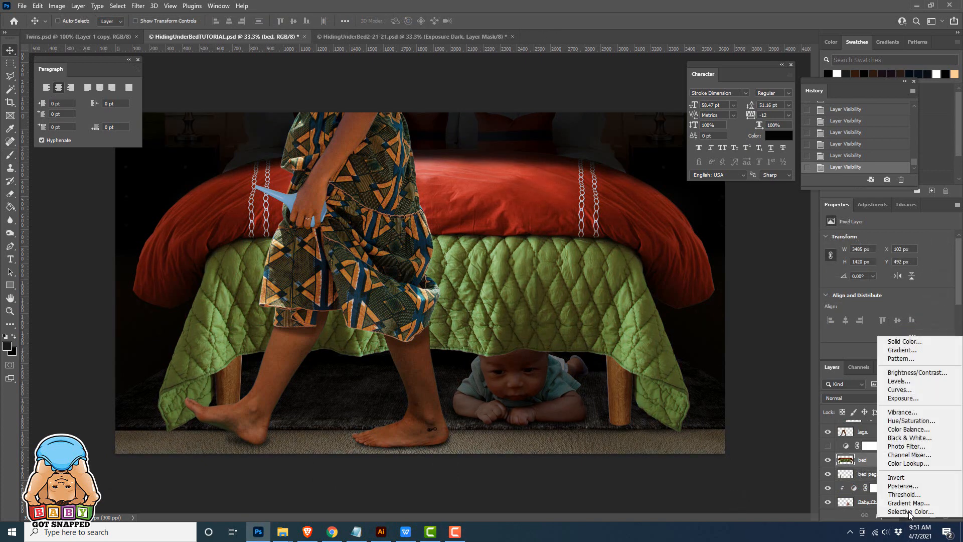
left_click(903, 400)
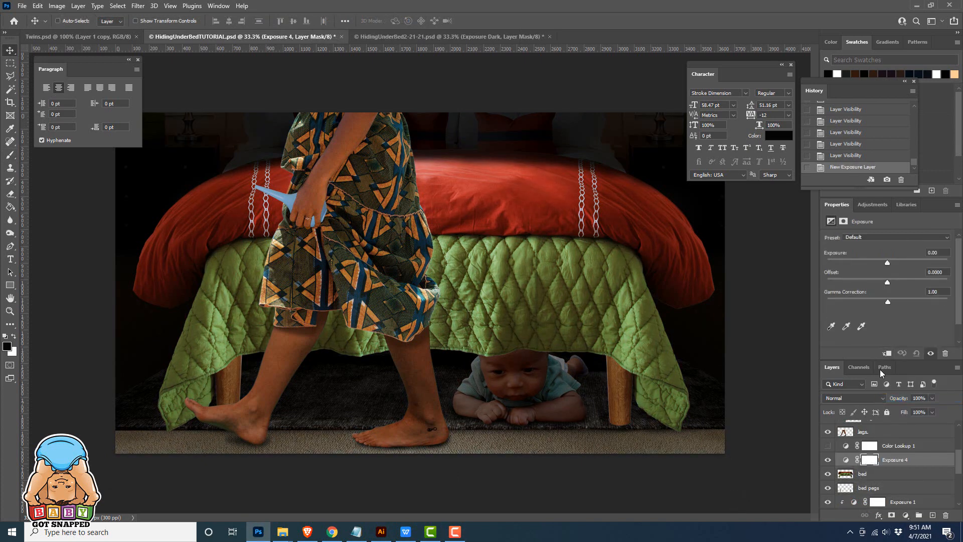
left_click(886, 353)
left_click_drag(887, 260, 862, 261)
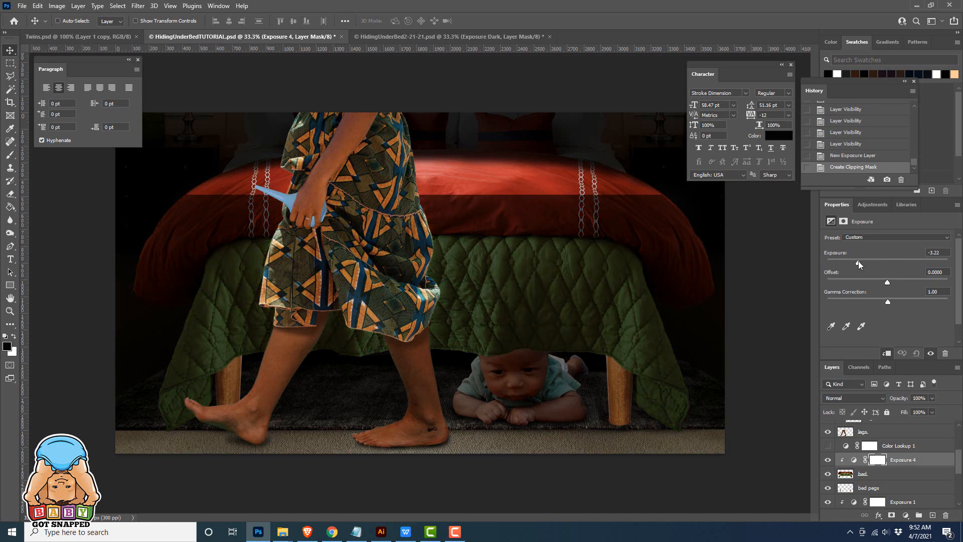
left_click_drag(859, 261, 853, 260)
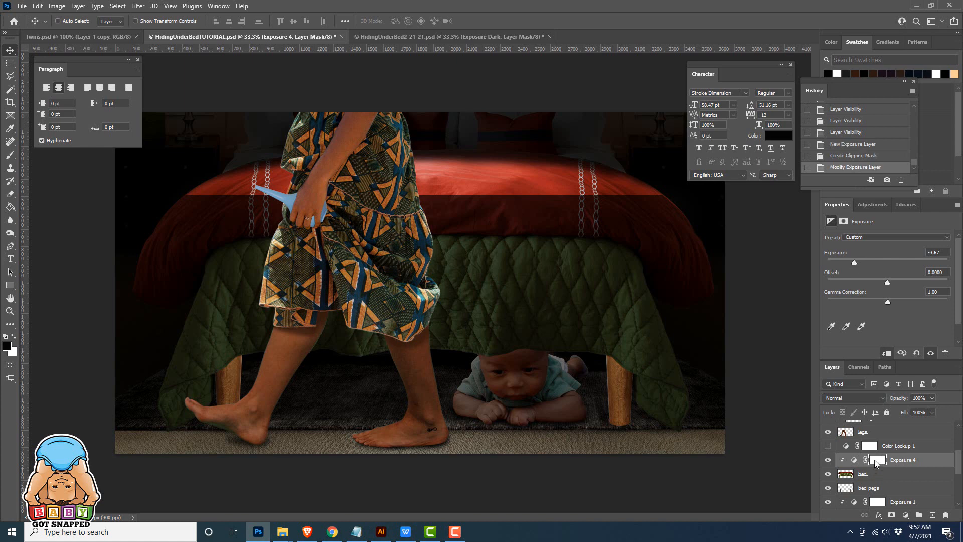
Paint black on the bed exposure mask along the bedspread's upper edge and shoulders to blend the hard dark seam
left_click(878, 459)
key("b")
mouse_move(542, 193)
left_mouse_down()
mouse_move(623, 189)
mouse_move(610, 186)
mouse_move(611, 176)
mouse_move(431, 180)
left_mouse_up()
left_click_drag(290, 185, 176, 195)
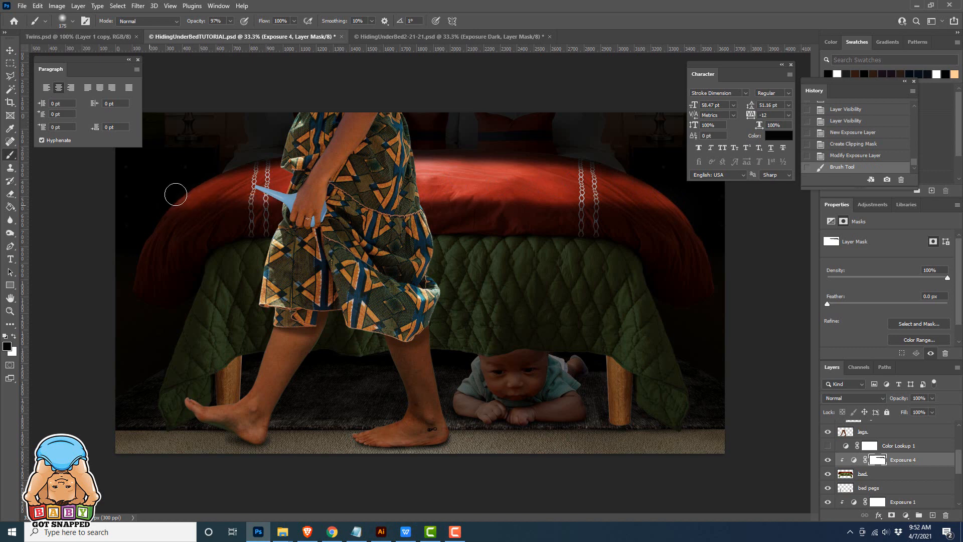
left_click_drag(658, 165, 427, 182)
mouse_move(295, 193)
left_mouse_down()
mouse_move(195, 197)
mouse_move(164, 223)
left_mouse_up()
left_click_drag(189, 196, 136, 231)
left_click_drag(157, 201, 125, 236)
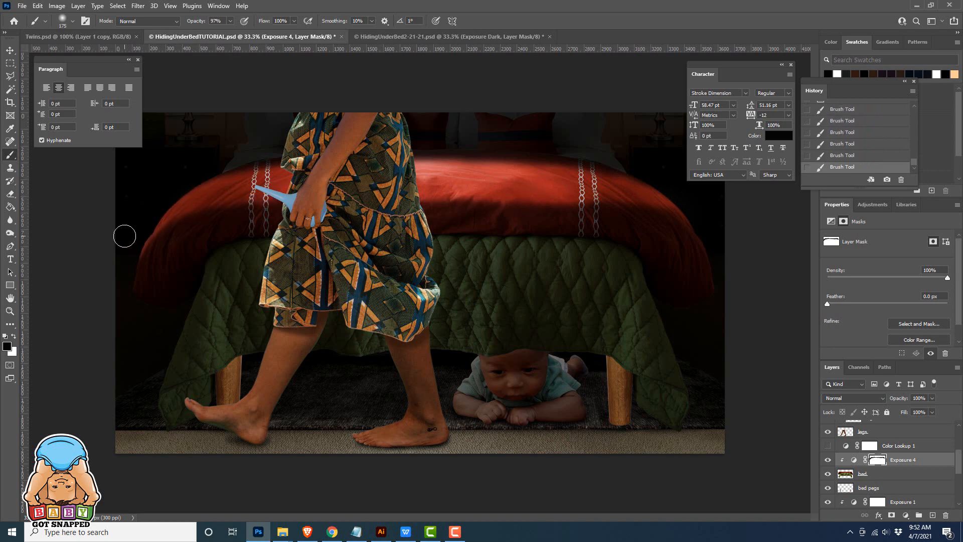
Enlarge the brush used on the bed exposure mask and switch its foreground colour to white
key("bracketright")
key("bracketright")
key("bracketright")
key("bracketright")
key("bracketright")
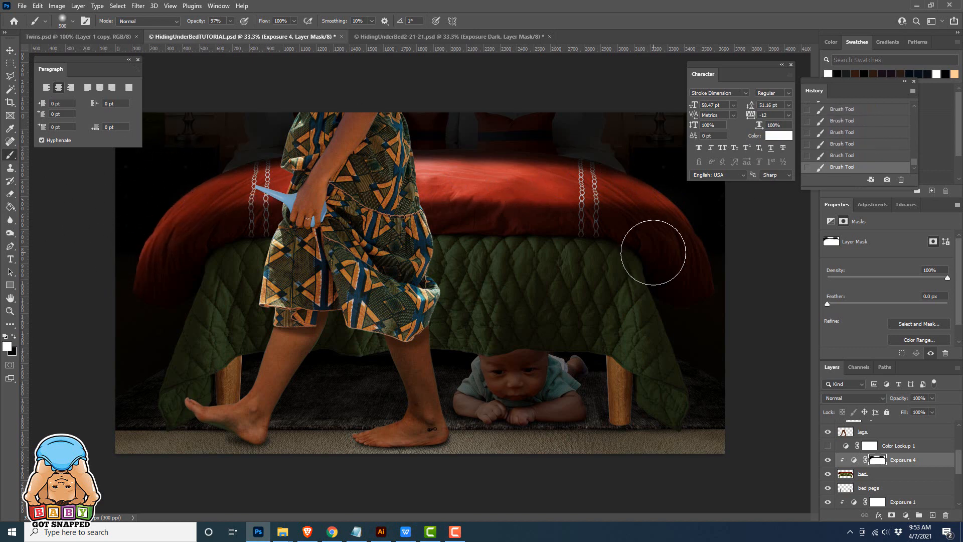
key("x")
key("bracketleft")
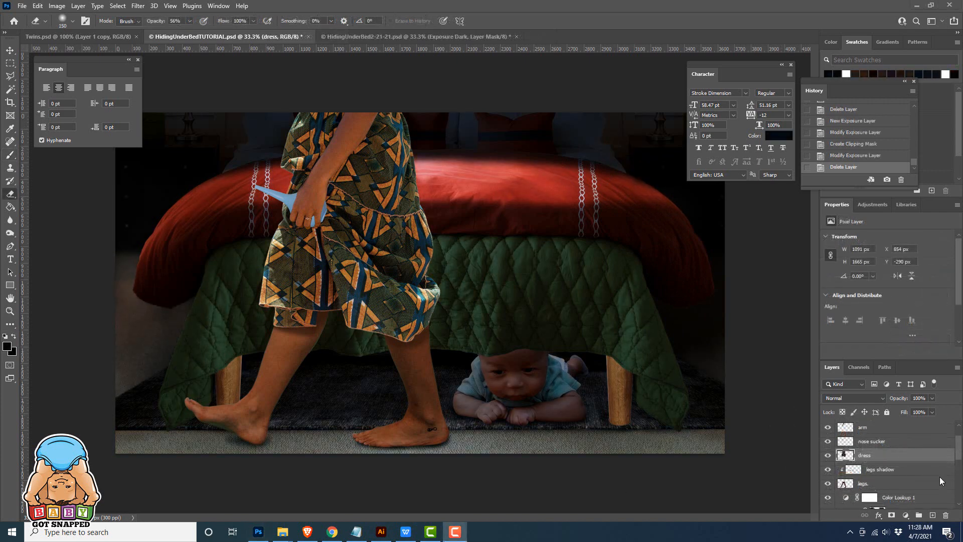
Add an Exposure adjustment clipped to the dress layer and lower its exposure to -1.89
left_click(887, 456)
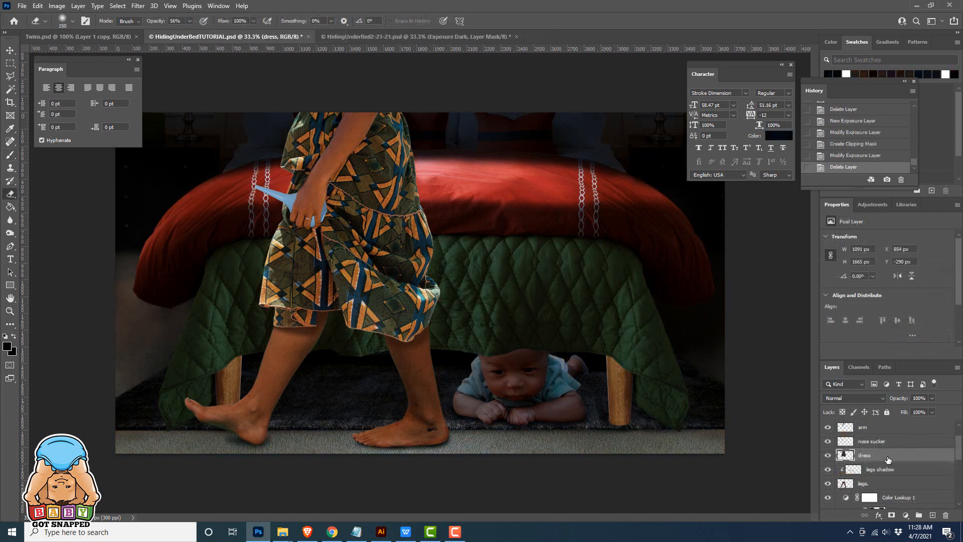
left_click(906, 516)
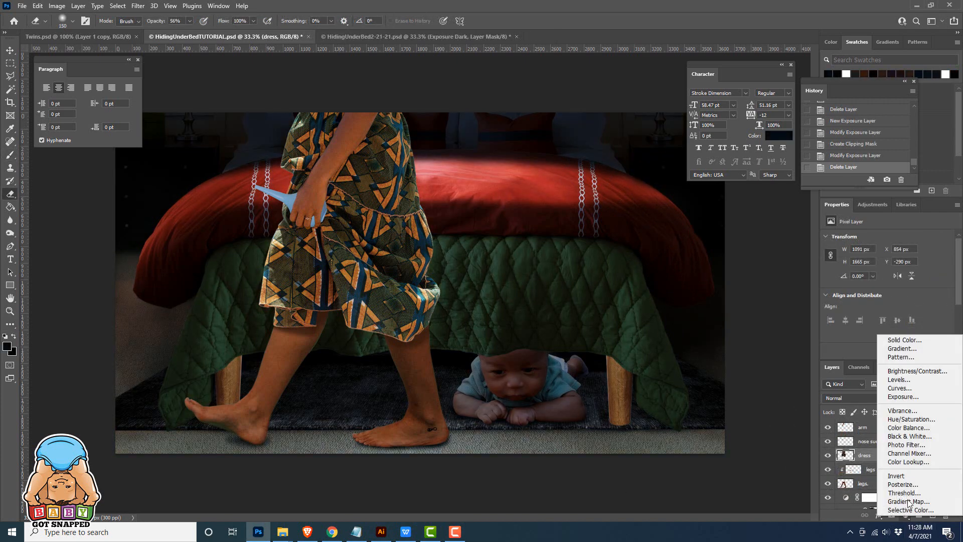
left_click(897, 410)
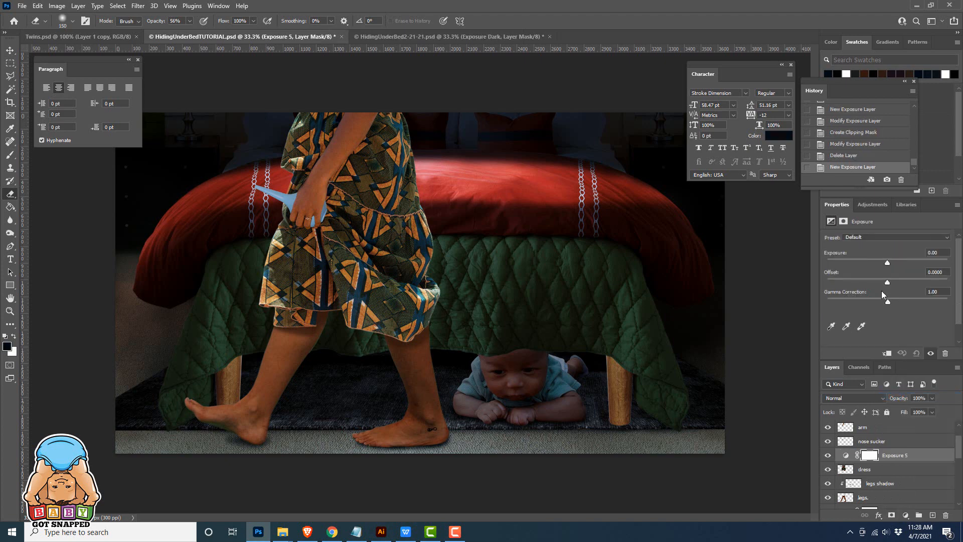
left_click(889, 352)
left_click_drag(887, 263, 847, 262)
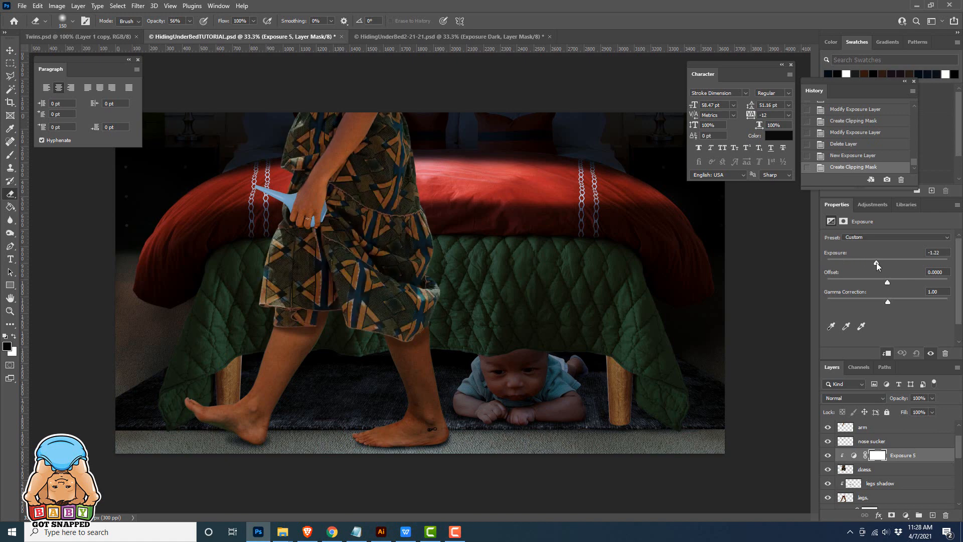
left_click_drag(877, 263, 873, 263)
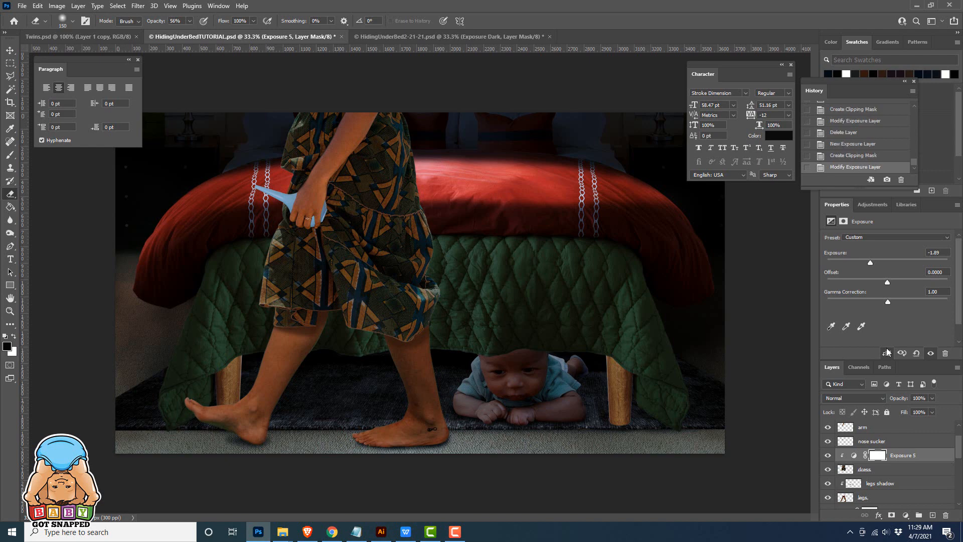
left_click(854, 455)
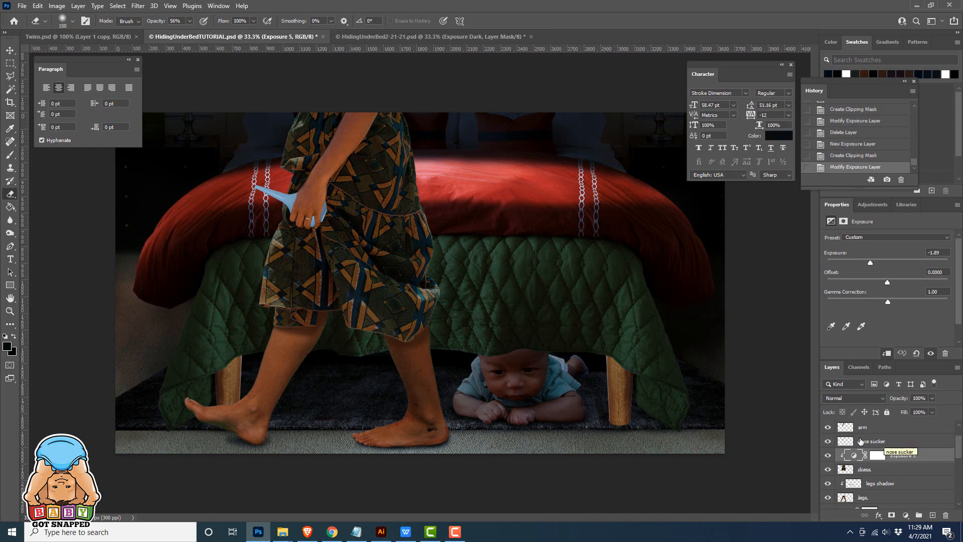
Create a new layer above the nose sucker layer and name it "arm shadows"
left_click(865, 442)
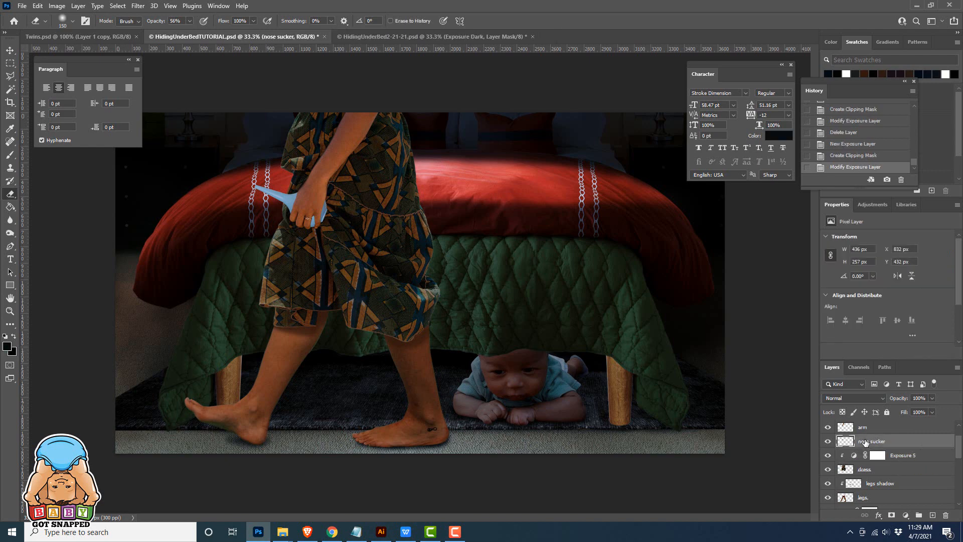
left_click(933, 515)
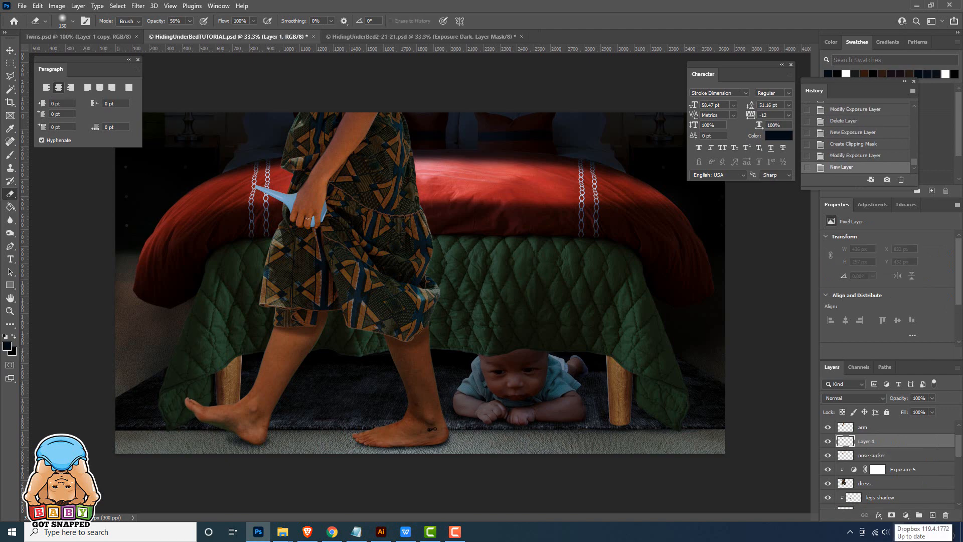
double_click(867, 442)
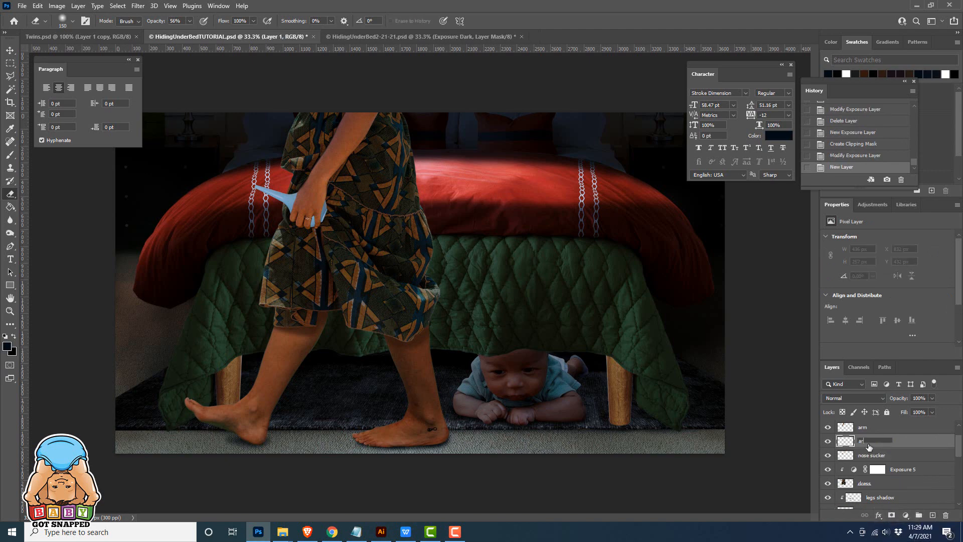
type("arm shadows")
key("Return")
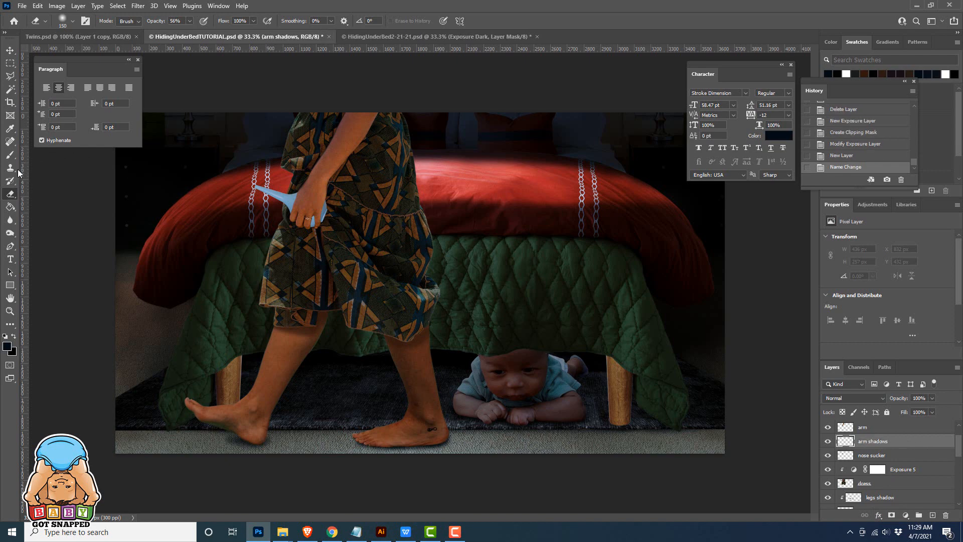
Sample a dark colour from the dress and paint a 70% opacity shadow along the arm and hand, undoing the last stroke beneath the hand
left_click(10, 129)
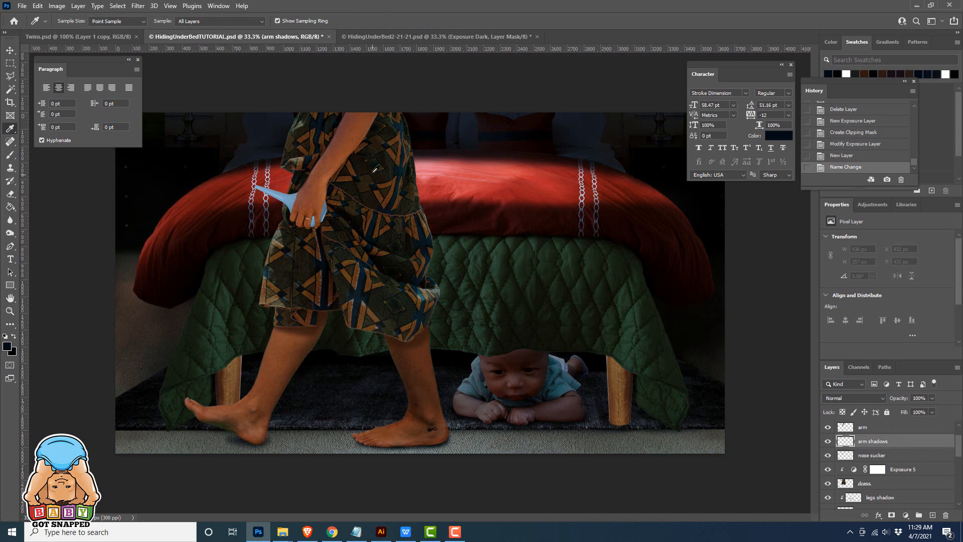
left_click(366, 150)
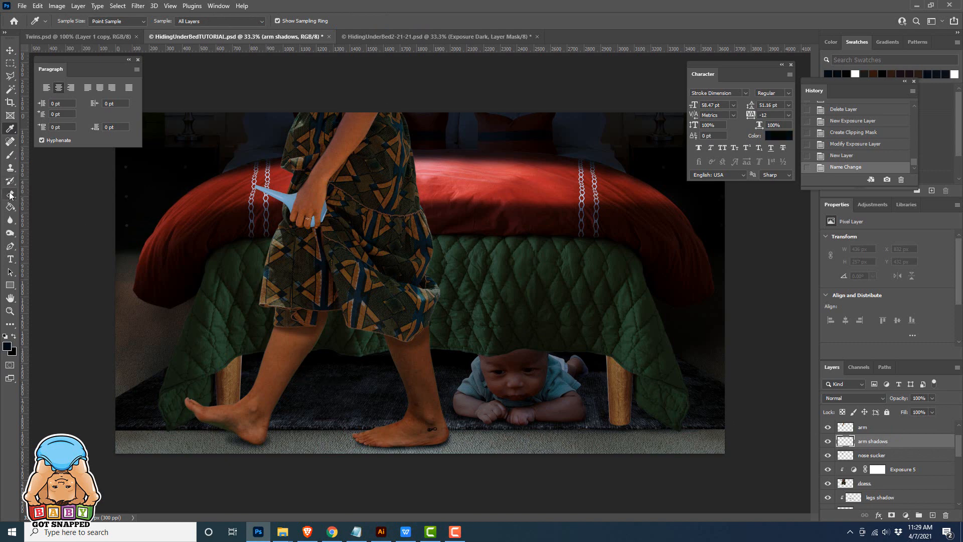
left_click(10, 154)
left_click_drag(336, 160, 344, 149)
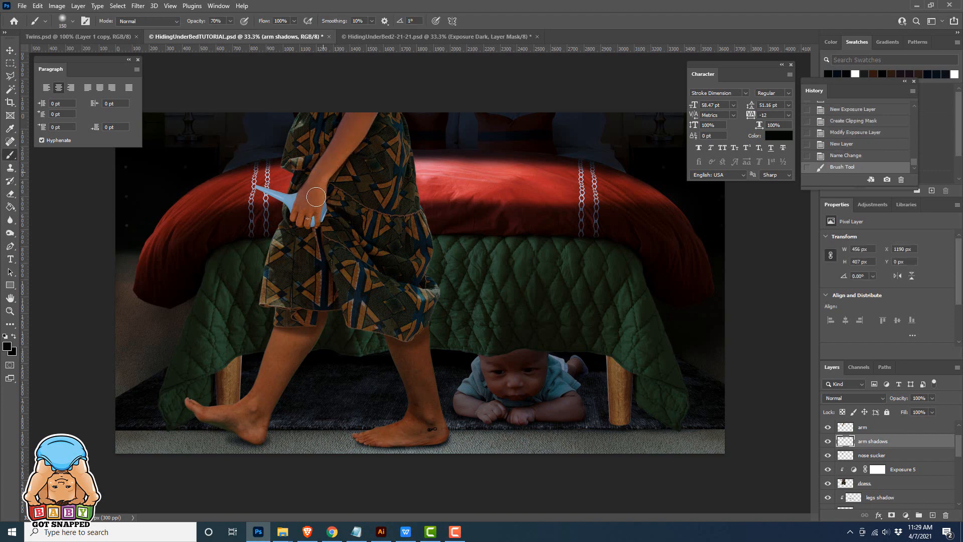
mouse_move(316, 197)
left_mouse_down()
mouse_move(309, 217)
mouse_move(313, 191)
left_mouse_up()
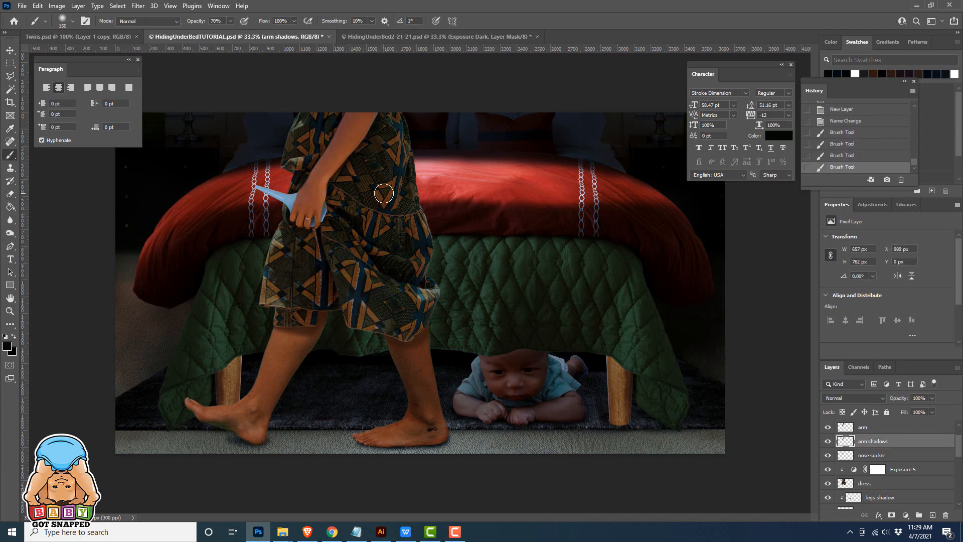
left_click_drag(376, 101, 352, 143)
key("bracketleft")
key("bracketleft")
key("bracketleft")
key("bracketleft")
key("bracketleft")
left_click_drag(294, 227, 321, 231)
key("ctrl+z")
Create a new layer above the nose sucker layer and clip it to that layer
scroll(873, 485, "up", 2)
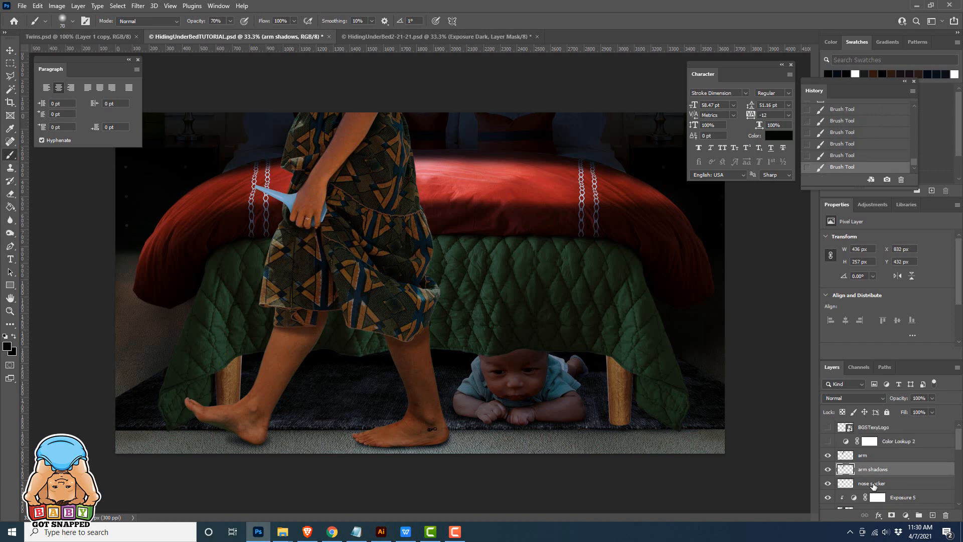
left_click(874, 485)
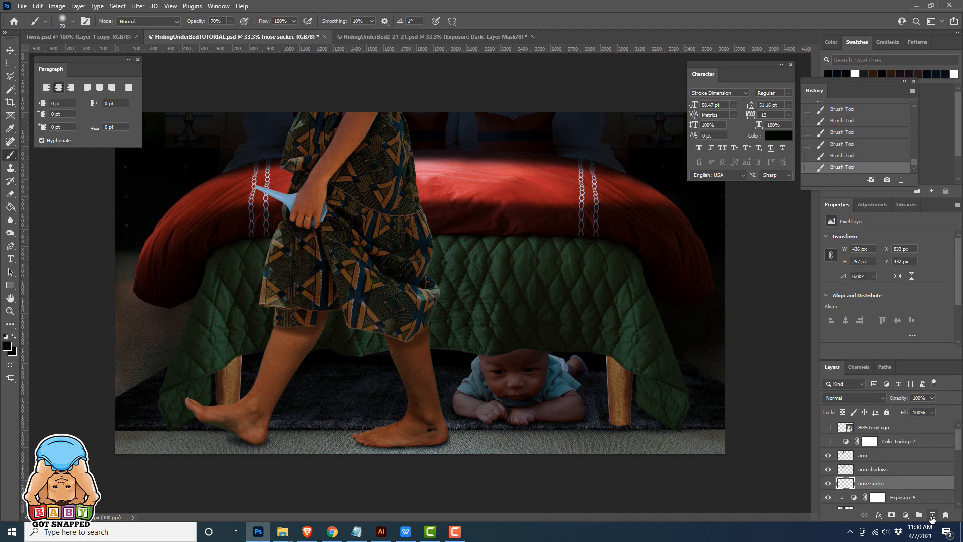
left_click(932, 518)
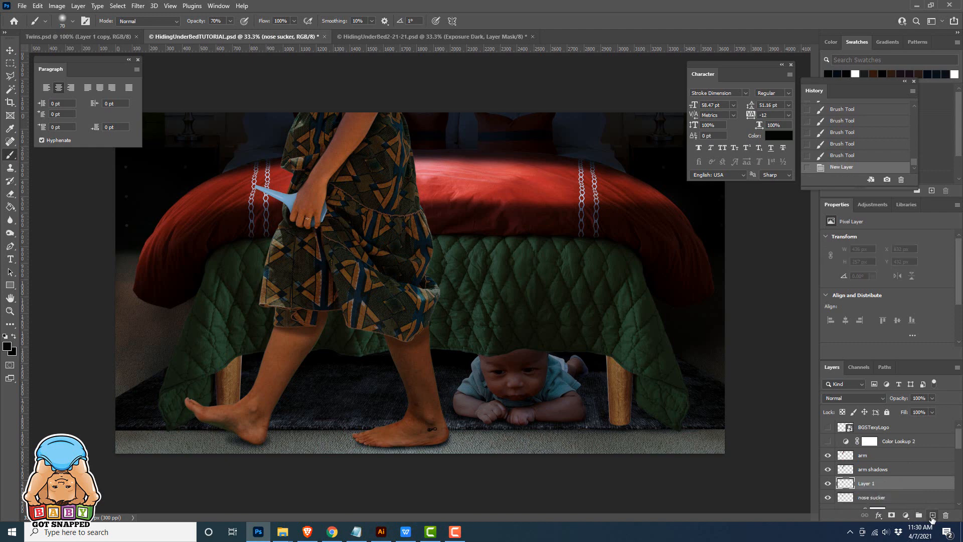
left_click(875, 486, "alt")
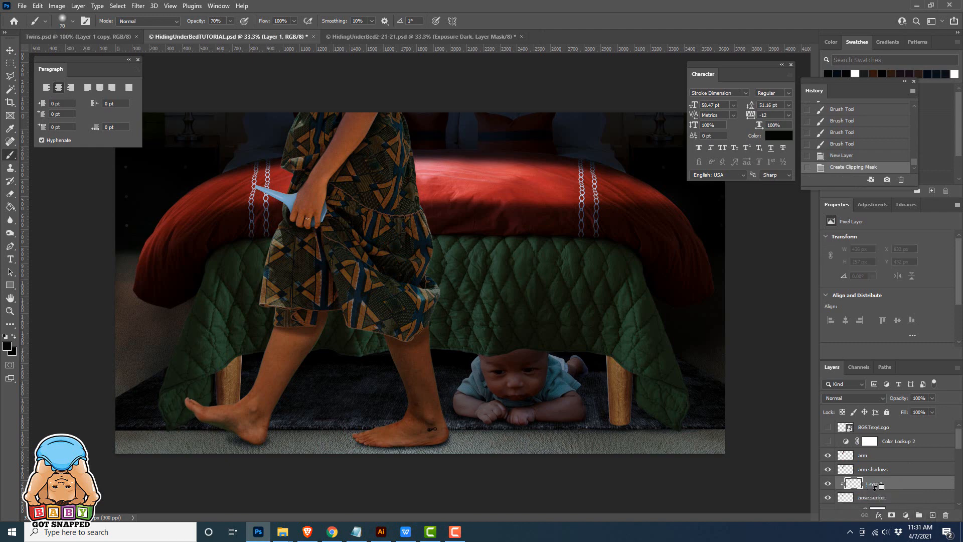
Sample a dark blue from the nose sucker and paint shadow strokes over it on the clipped layer, undoing the last stroke
left_click(9, 128)
left_click(328, 203)
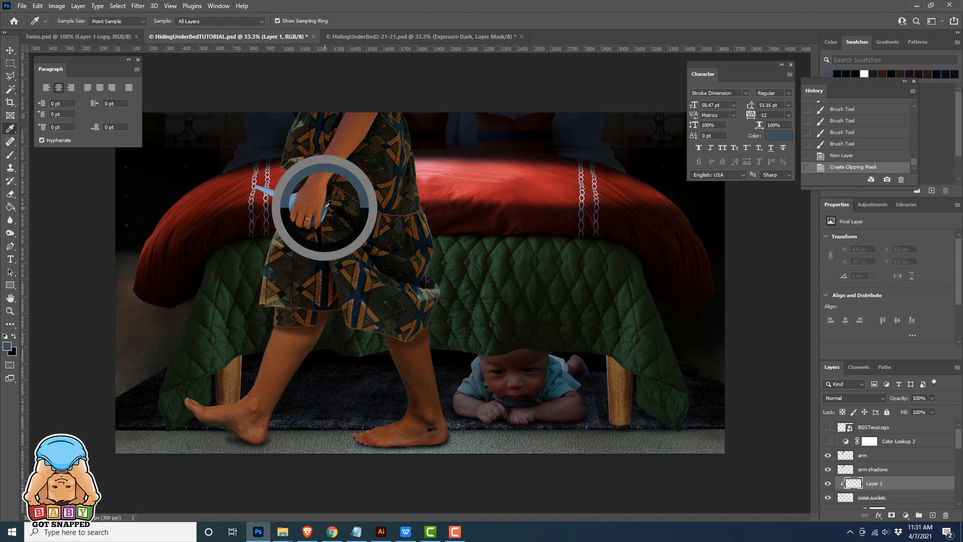
key("b")
key("bracketright")
key("bracketright")
key("bracketright")
key("bracketright")
key("bracketright")
mouse_move(263, 205)
left_mouse_down()
mouse_move(326, 237)
mouse_move(285, 227)
left_mouse_up()
key("ctrl+z")
Erase excess shadow from the nose sucker's narrow tip with a 56% opacity eraser
key("e")
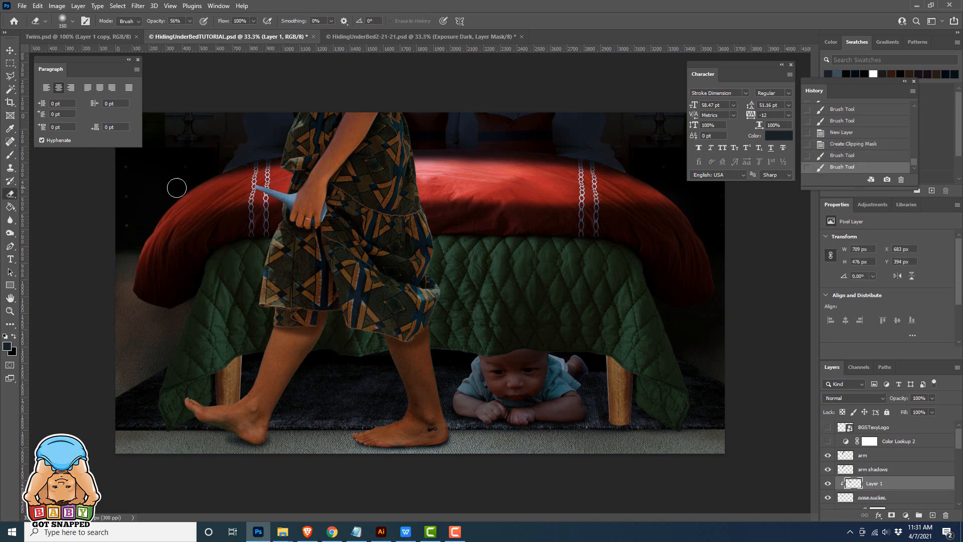
mouse_move(269, 179)
left_mouse_down()
mouse_move(301, 195)
mouse_move(300, 184)
mouse_move(250, 199)
mouse_move(281, 183)
mouse_move(291, 190)
left_mouse_up()
key("b")
key("e")
key("bracketleft")
key("bracketleft")
key("bracketleft")
key("bracketleft")
key("bracketleft")
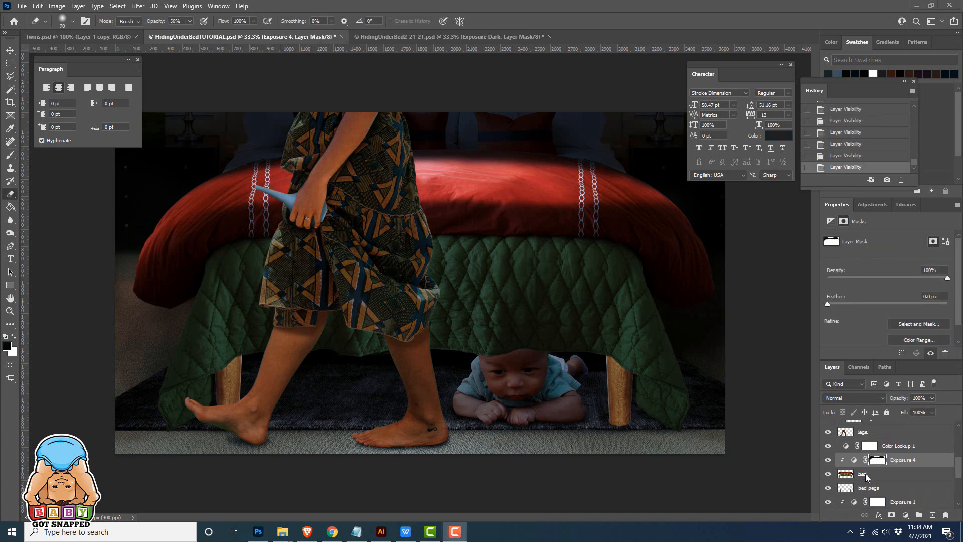
Paint black at 12% brush opacity on the Exposure 4 mask over both side drapes of the green quilt
left_click(863, 475)
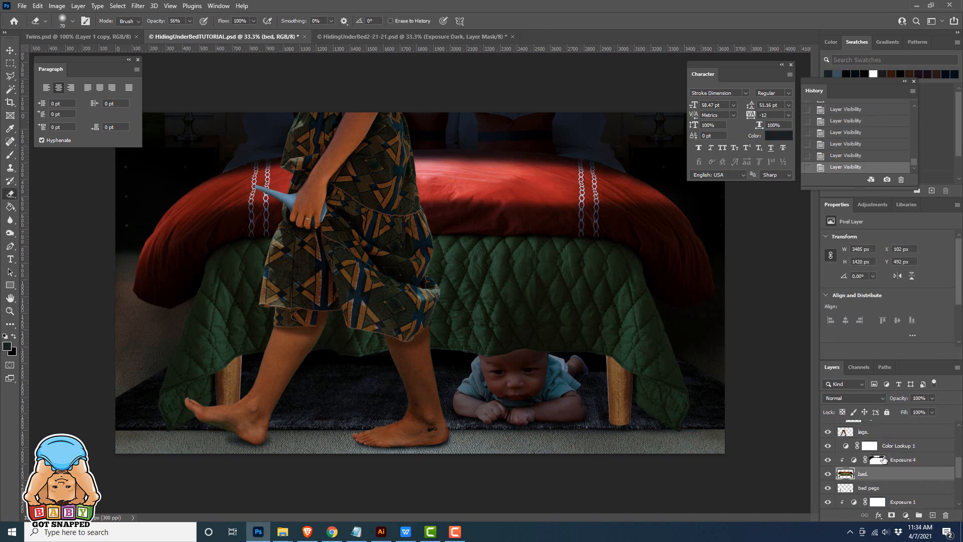
left_click(878, 460)
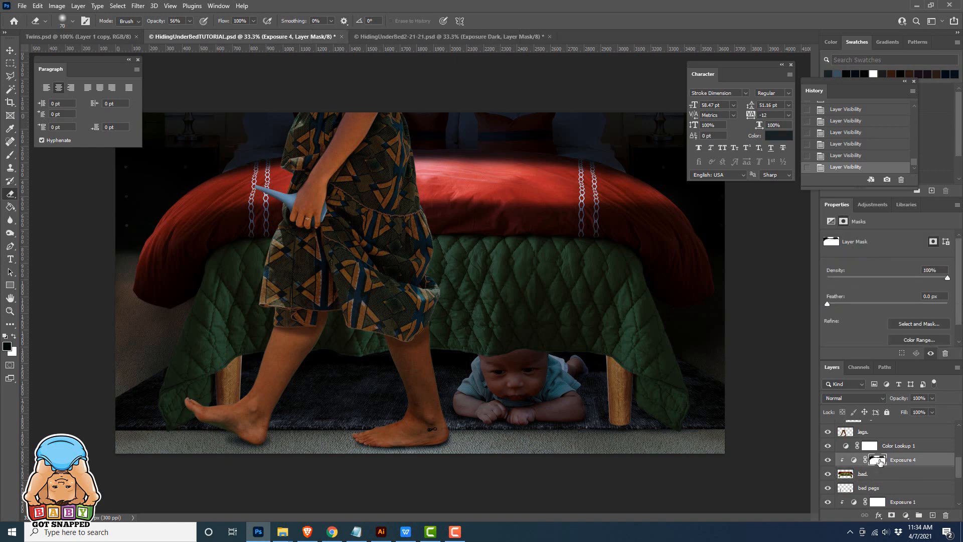
left_click(10, 154)
key("1")
key("2")
left_click(221, 268)
mouse_move(222, 268)
left_mouse_down()
mouse_move(193, 290)
mouse_move(179, 333)
mouse_move(200, 297)
mouse_move(166, 367)
mouse_move(206, 272)
mouse_move(161, 383)
mouse_move(189, 374)
mouse_move(220, 258)
mouse_move(211, 368)
left_mouse_up()
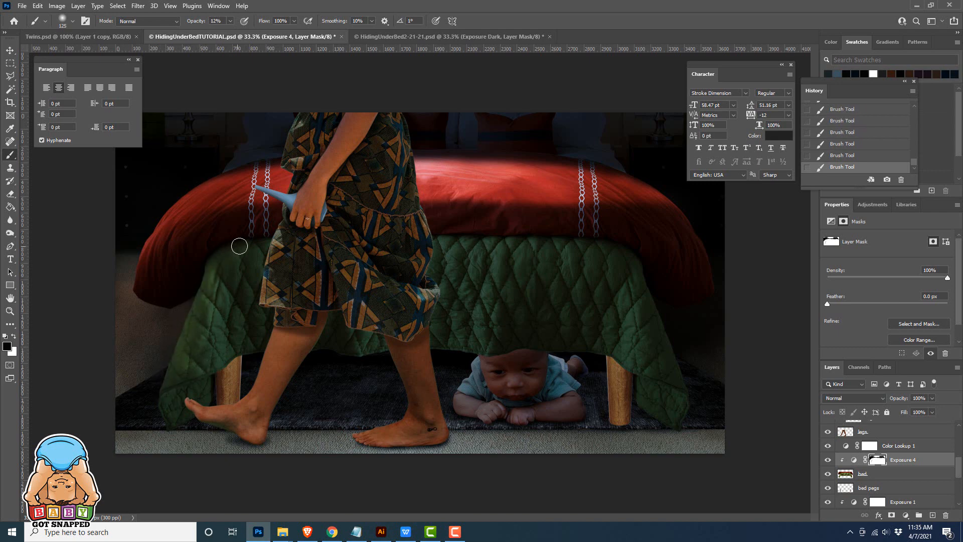
left_click_drag(636, 322, 636, 345)
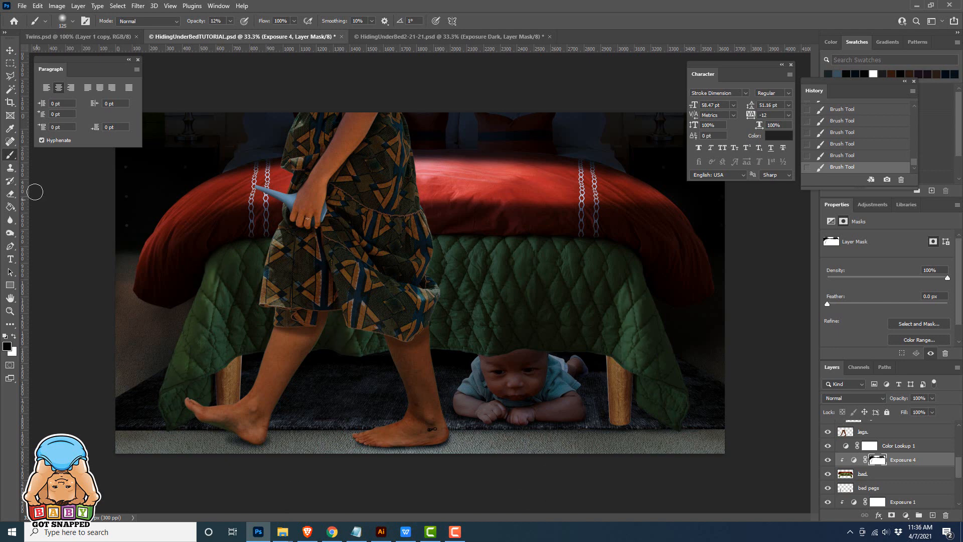
Paint white at 12% opacity on the Exposure 3 mask over the dark room beside the bed's foot
left_click(15, 336)
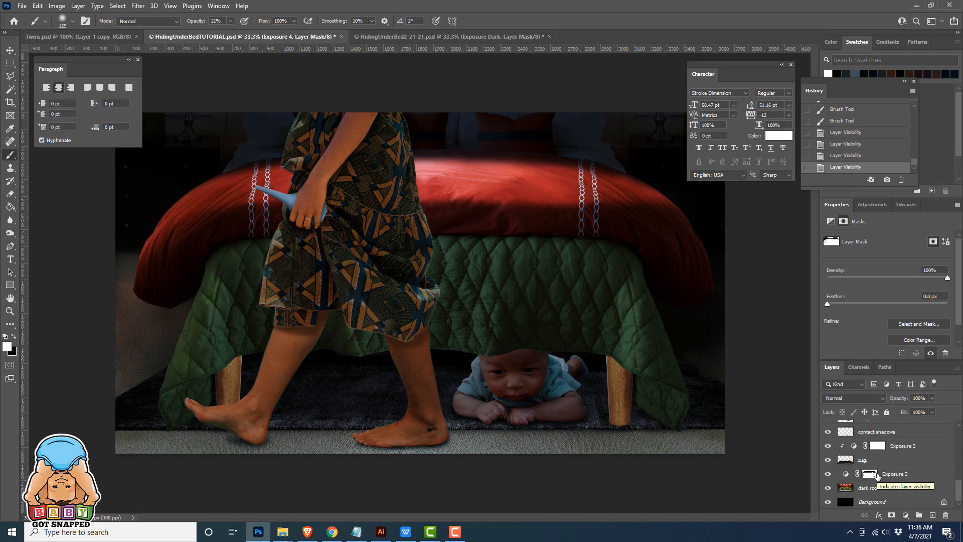
mouse_move(230, 344)
left_mouse_down()
mouse_move(138, 232)
mouse_move(133, 277)
mouse_move(150, 271)
mouse_move(122, 272)
left_mouse_up()
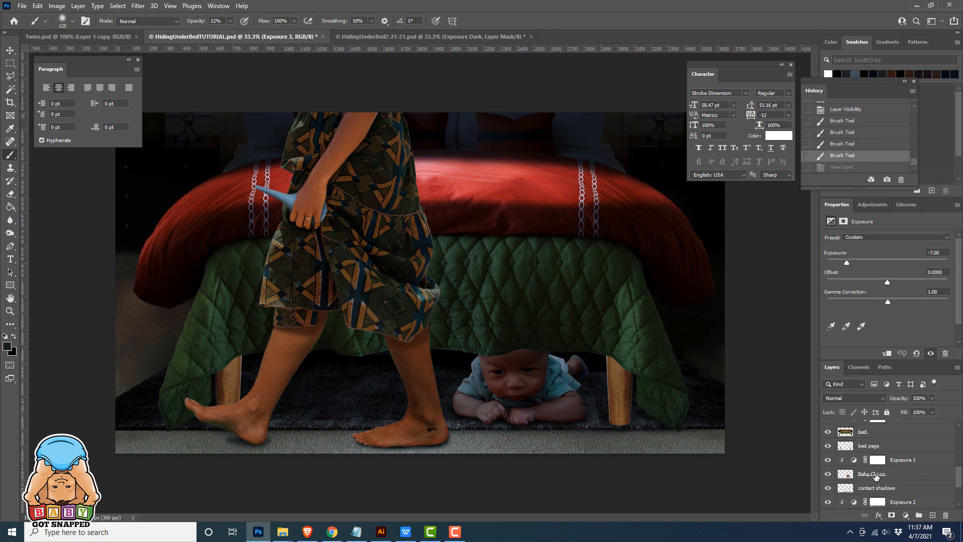
Create a new layer above the baby's Exposure 1 adjustment and clip it to the layers below
left_click(882, 461)
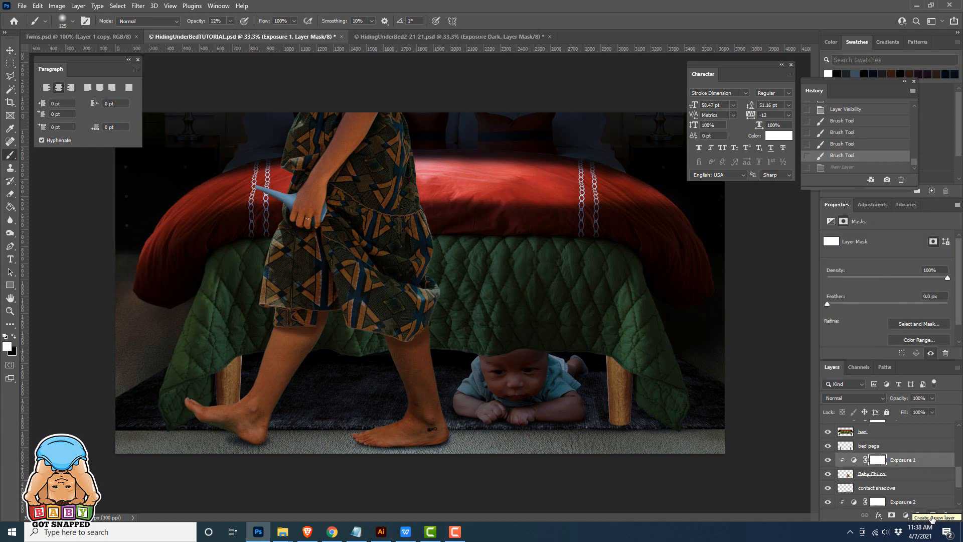
left_click(932, 515)
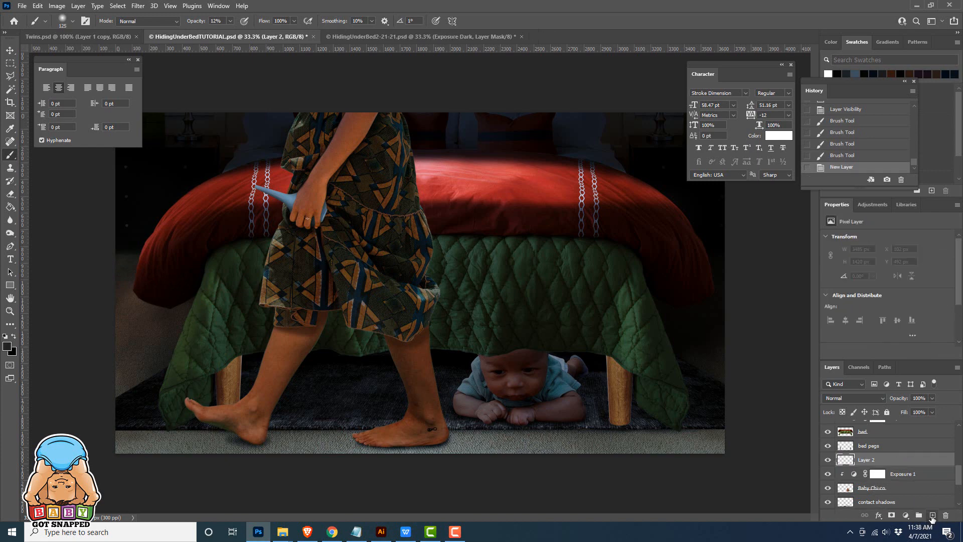
left_click(863, 462, "alt")
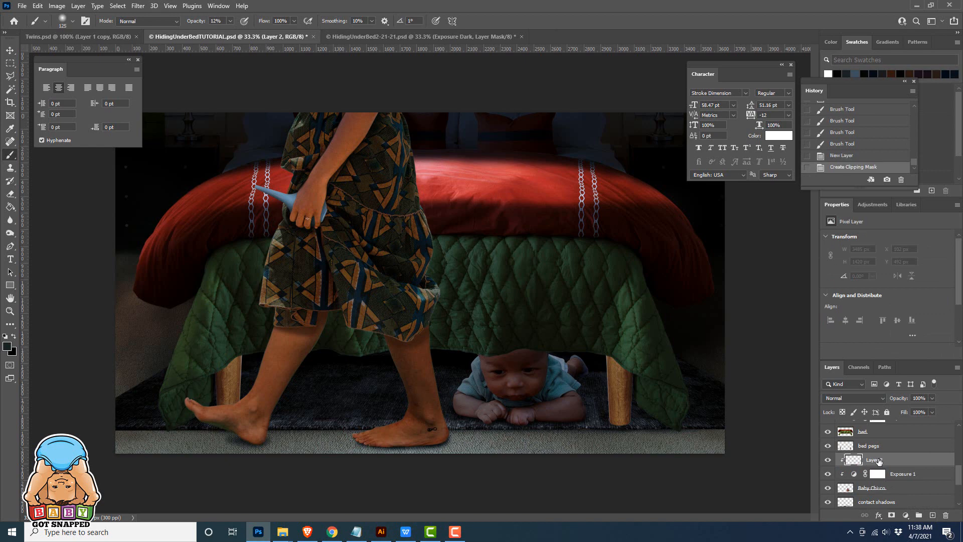
Sample black from beneath the bed and paint shadows over the baby's feet and back, raising the brush opacity to 75%
left_click(13, 129)
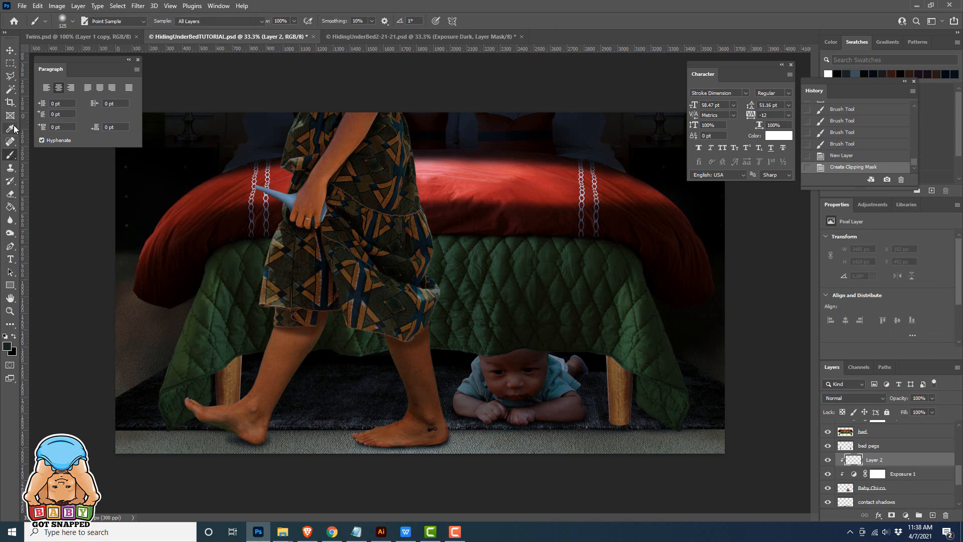
left_click(599, 361)
key("b")
left_click(578, 365)
left_click(580, 367)
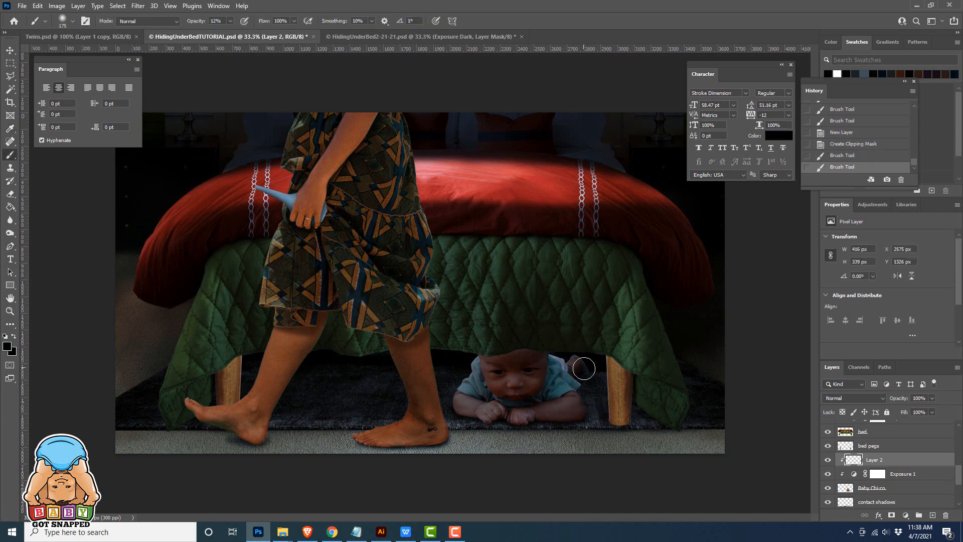
left_click(579, 365)
left_click(567, 359)
left_click(572, 370)
left_click(458, 366)
left_click_drag(594, 342, 610, 368)
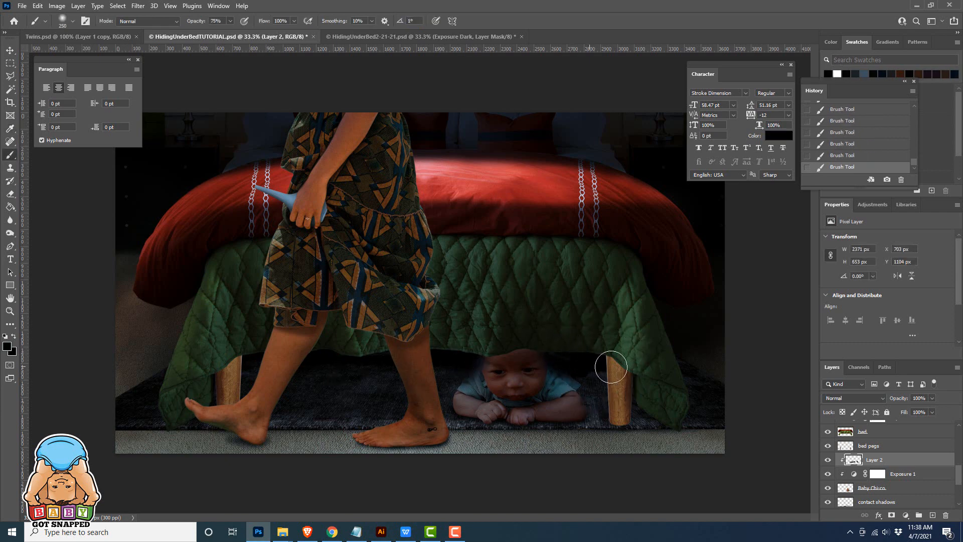
Erase excess shadow from the baby's shirt, arms and hands, and touch up the shadow at the feet with the brush
key("e")
left_click_drag(477, 383, 477, 364)
left_click(544, 372)
left_click(536, 412)
left_click(563, 392)
key("b")
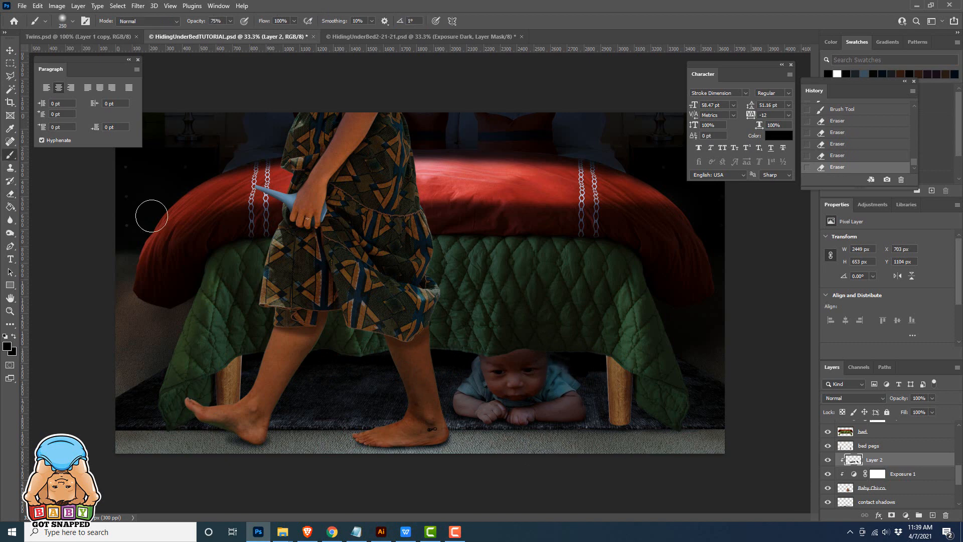
left_click(570, 356)
Add a layer named "underbed shadow" above the Exposure 2 adjustment and paint a 75% opacity black shadow beneath the bed
scroll(887, 467, "down", 4)
left_click(828, 459)
left_click(828, 459)
left_click(903, 460)
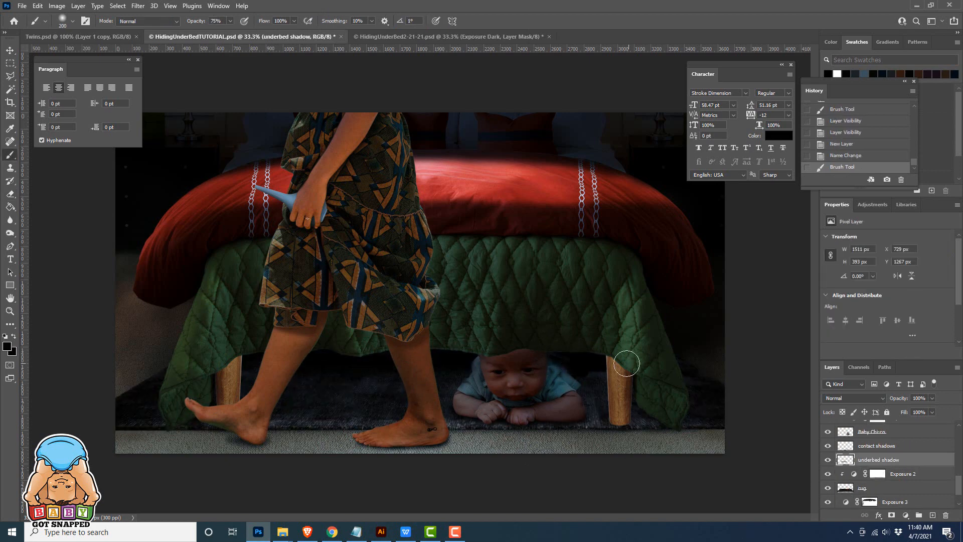
Name the clipped layer above Exposure 1 "baby shadow" and paint black shadows on the baby's head and beneath the chin and arms
scroll(874, 446, "up", 2)
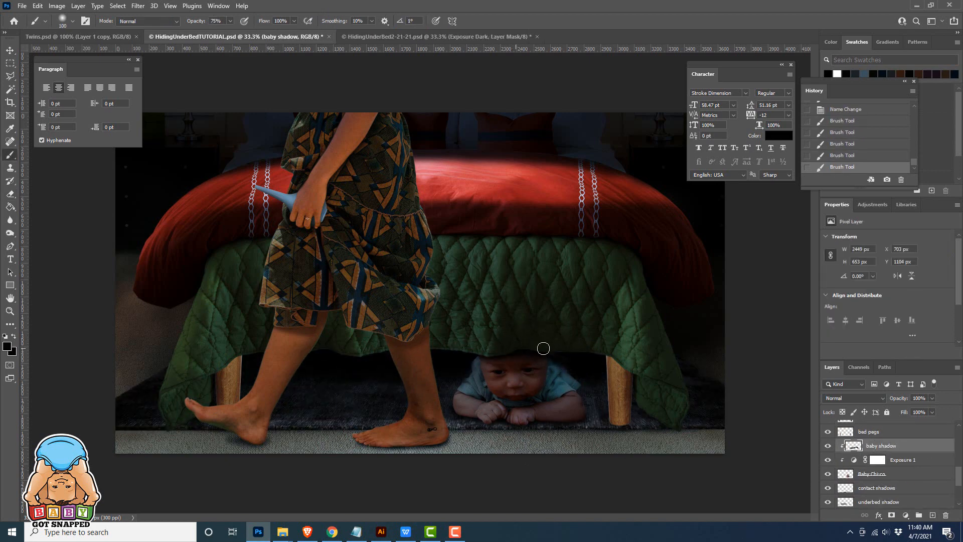
key("e")
left_click(10, 155)
left_click(539, 401)
mouse_move(497, 404)
left_mouse_down()
mouse_move(527, 406)
mouse_move(493, 410)
left_mouse_up()
Erase excess shadow around the baby's shoulder and hand with a smaller 56% opacity eraser
left_click(10, 195)
key("bracketleft")
key("bracketleft")
key("bracketleft")
key("bracketleft")
key("bracketleft")
key("bracketleft")
key("bracketleft")
key("bracketleft")
left_click(474, 387)
left_click(492, 408)
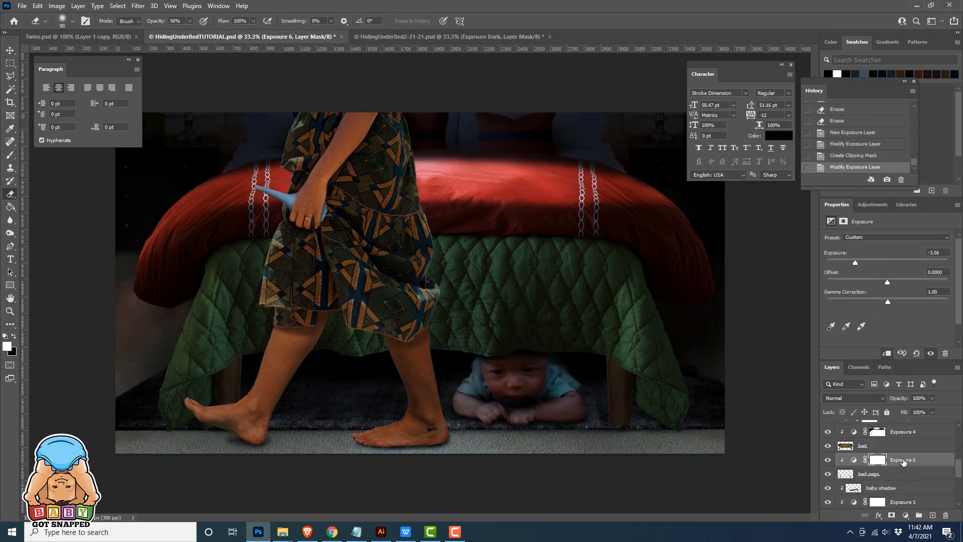
Select the contact shadows layer, and paint 75% opacity dark shadows on a "comforter shadows" layer above Color Lookup 1
left_click(873, 460)
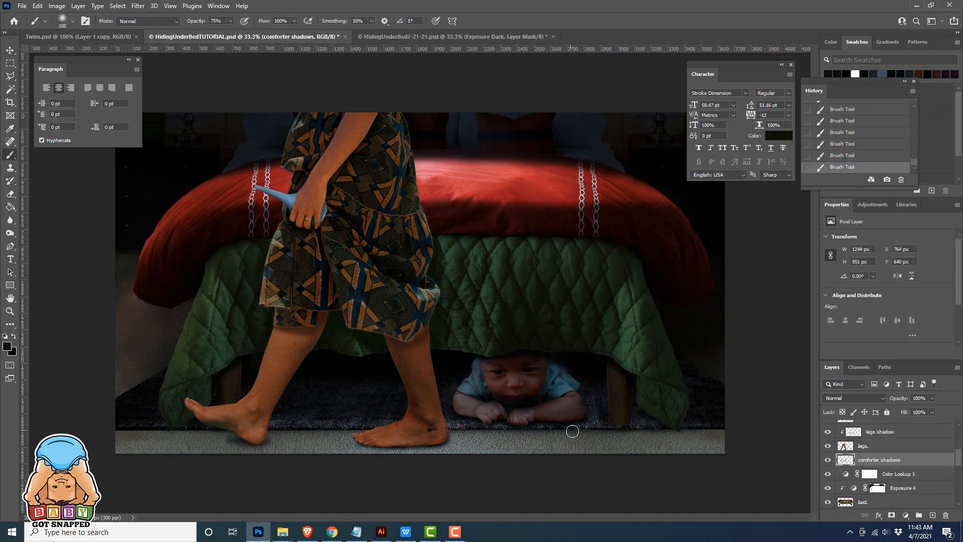
key("e")
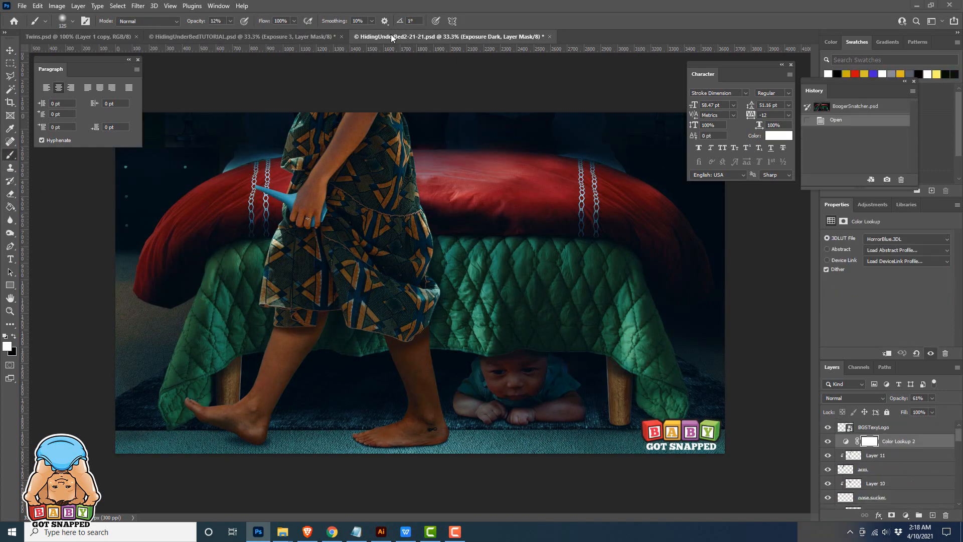
Add a Color Lookup adjustment above Color Lookup 2 in HidingUnderBed2-21-21.psd and open its 3DLUT file choices
left_click(875, 206)
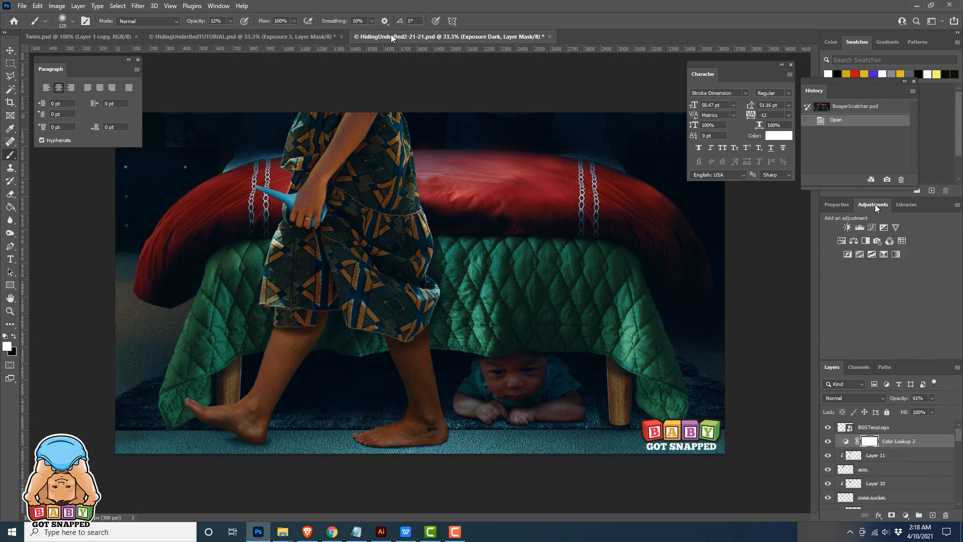
left_click(893, 239)
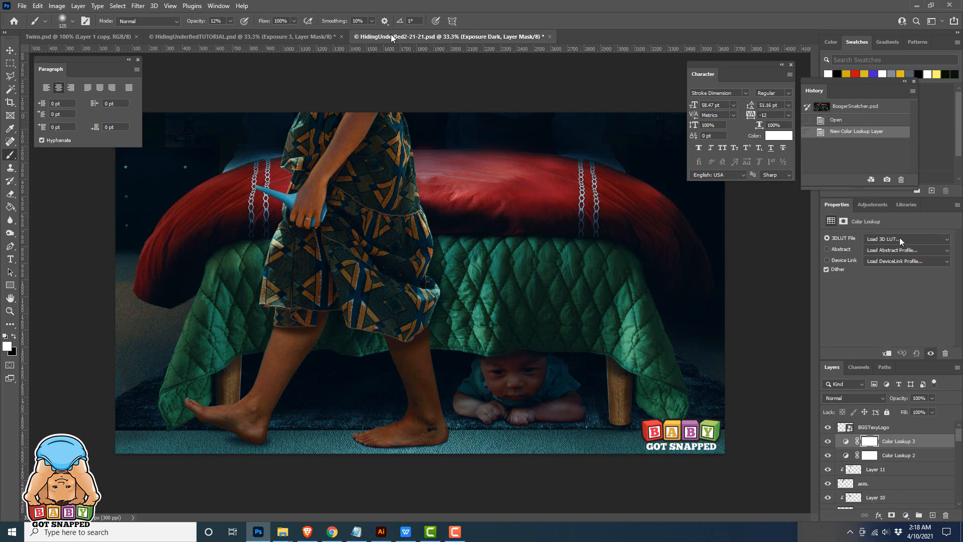
left_click(899, 239)
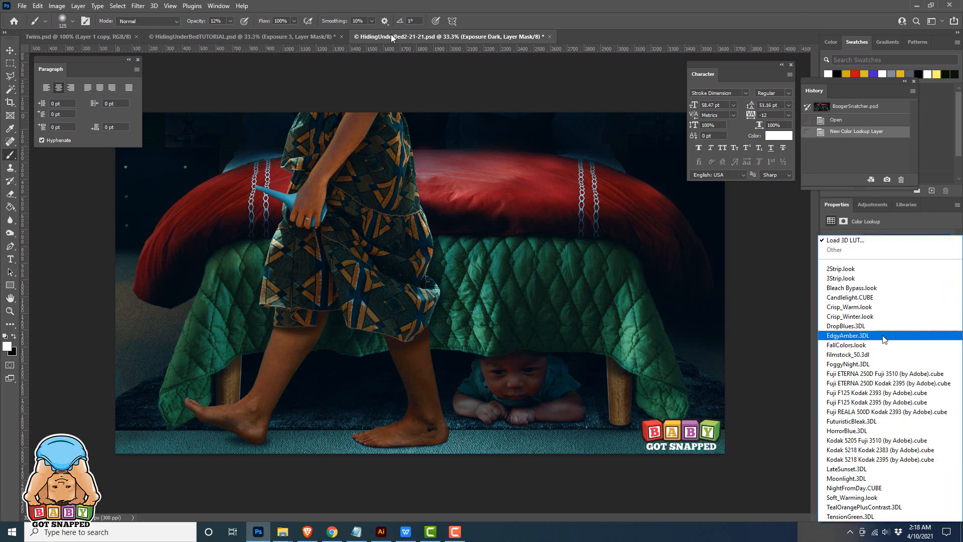